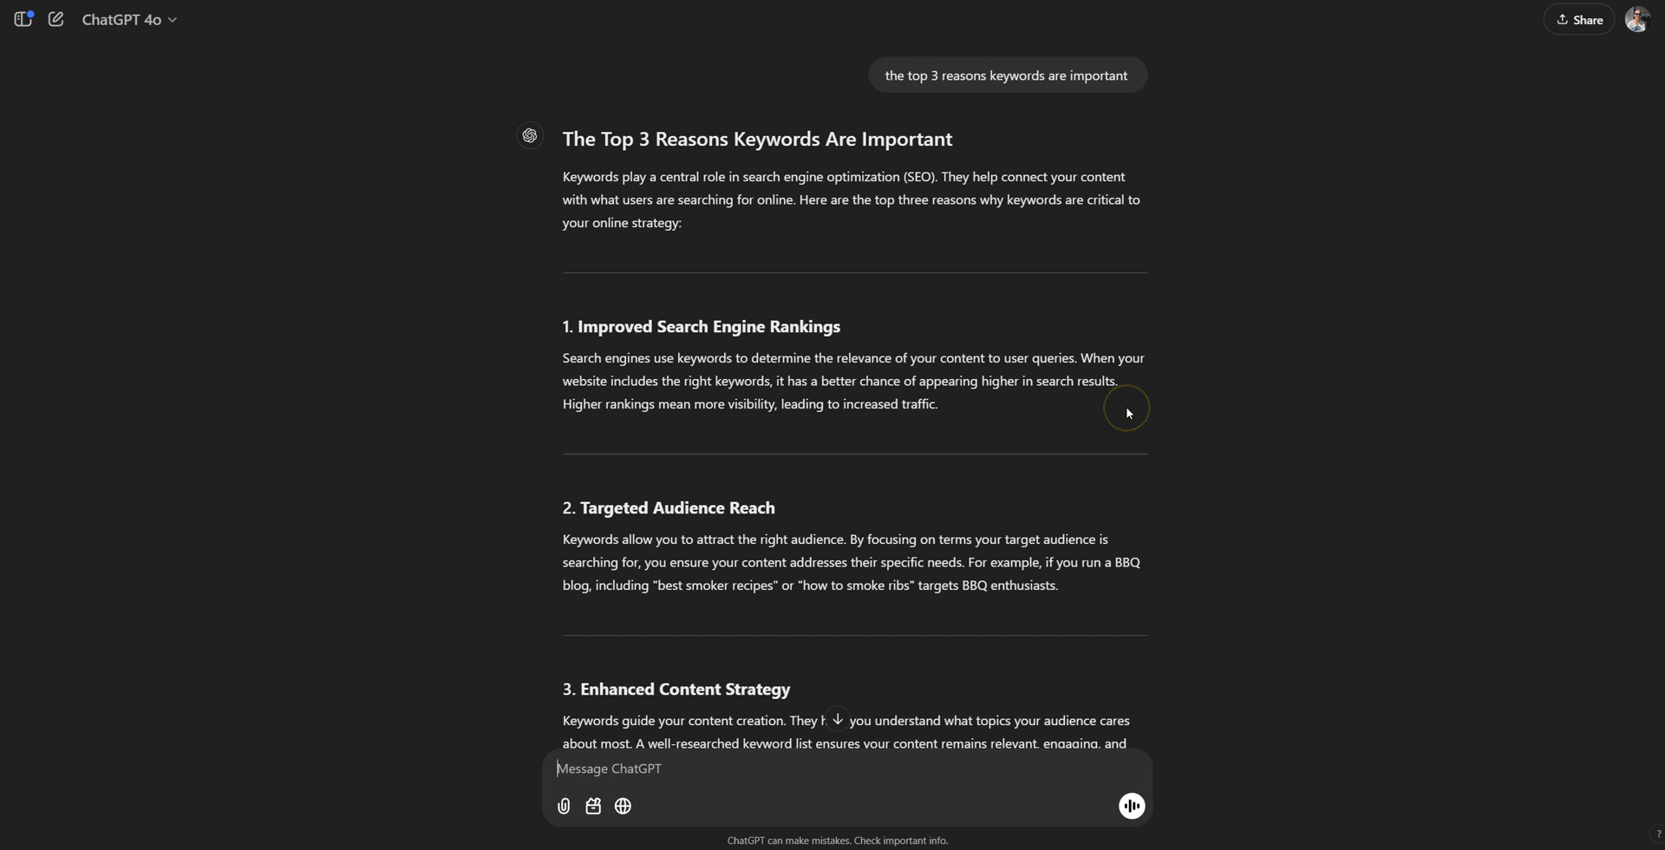
Step: Ask for 3 main categories to use in a blog website about organic gardening
{"action": "scroll", "coordinate": [576, 442], "scroll_direction": "down", "scroll_amount": 1}
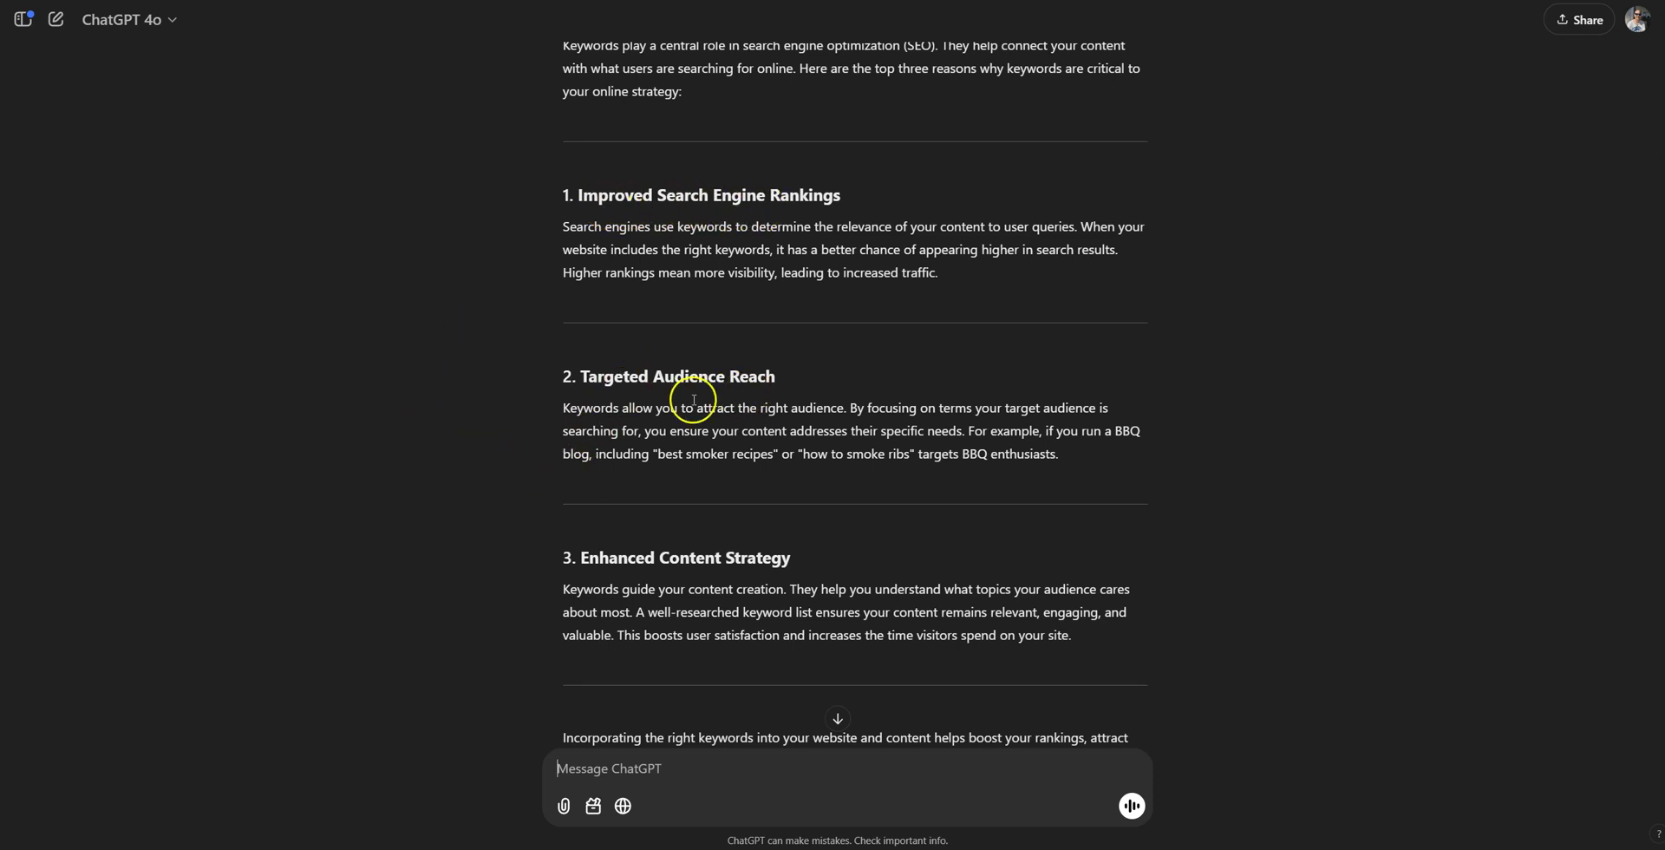
{"action": "scroll", "coordinate": [524, 476], "scroll_direction": "down", "scroll_amount": 2}
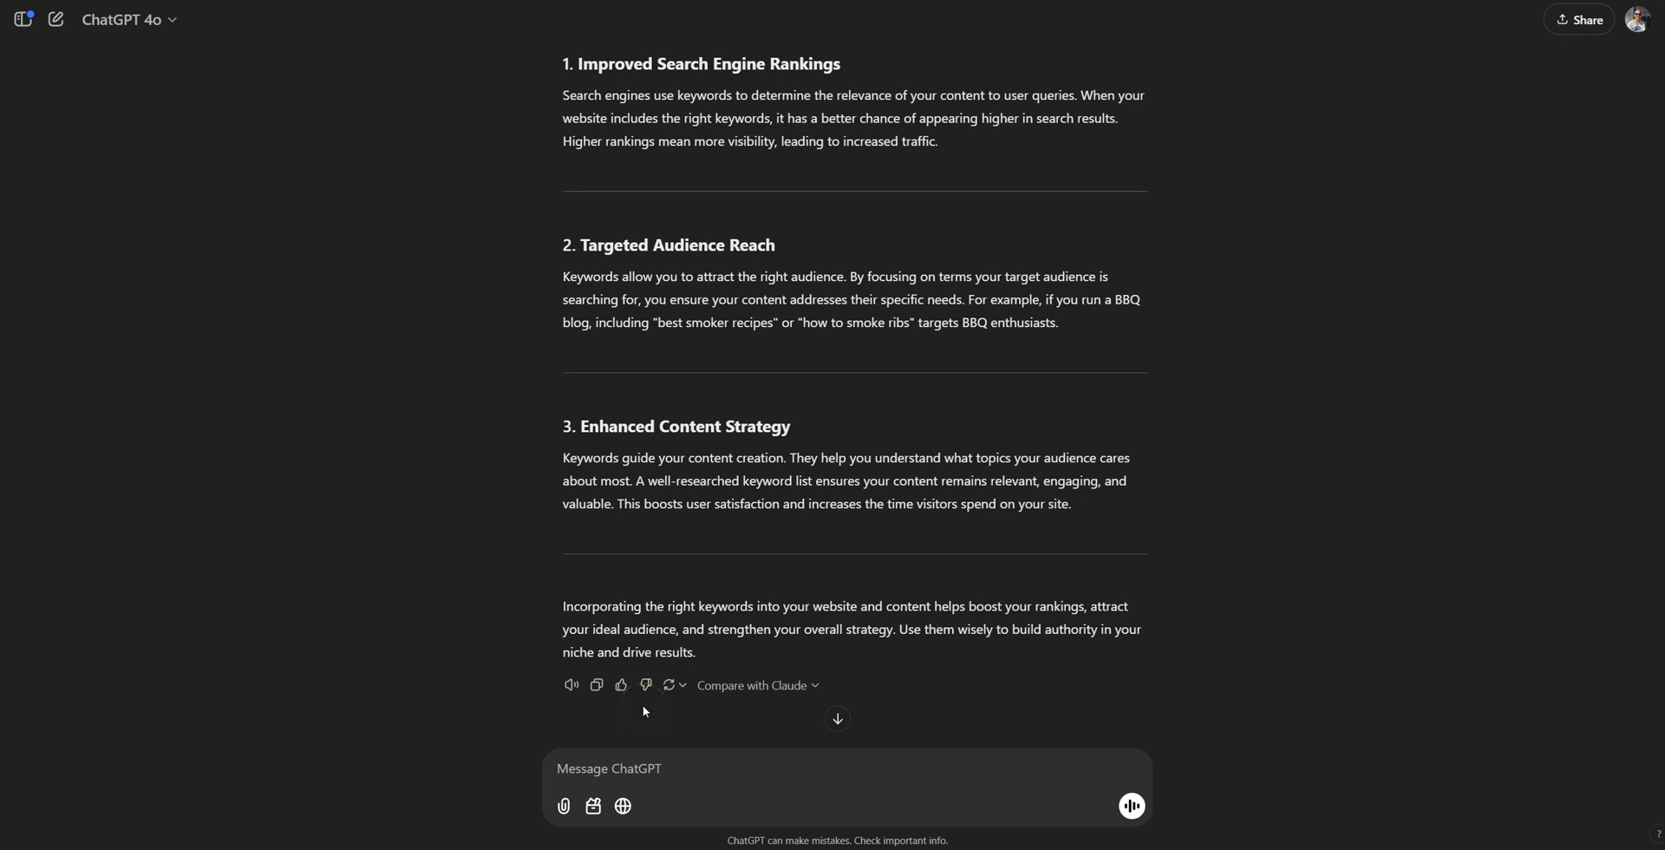
{"action": "type", "text": "I have a website"}
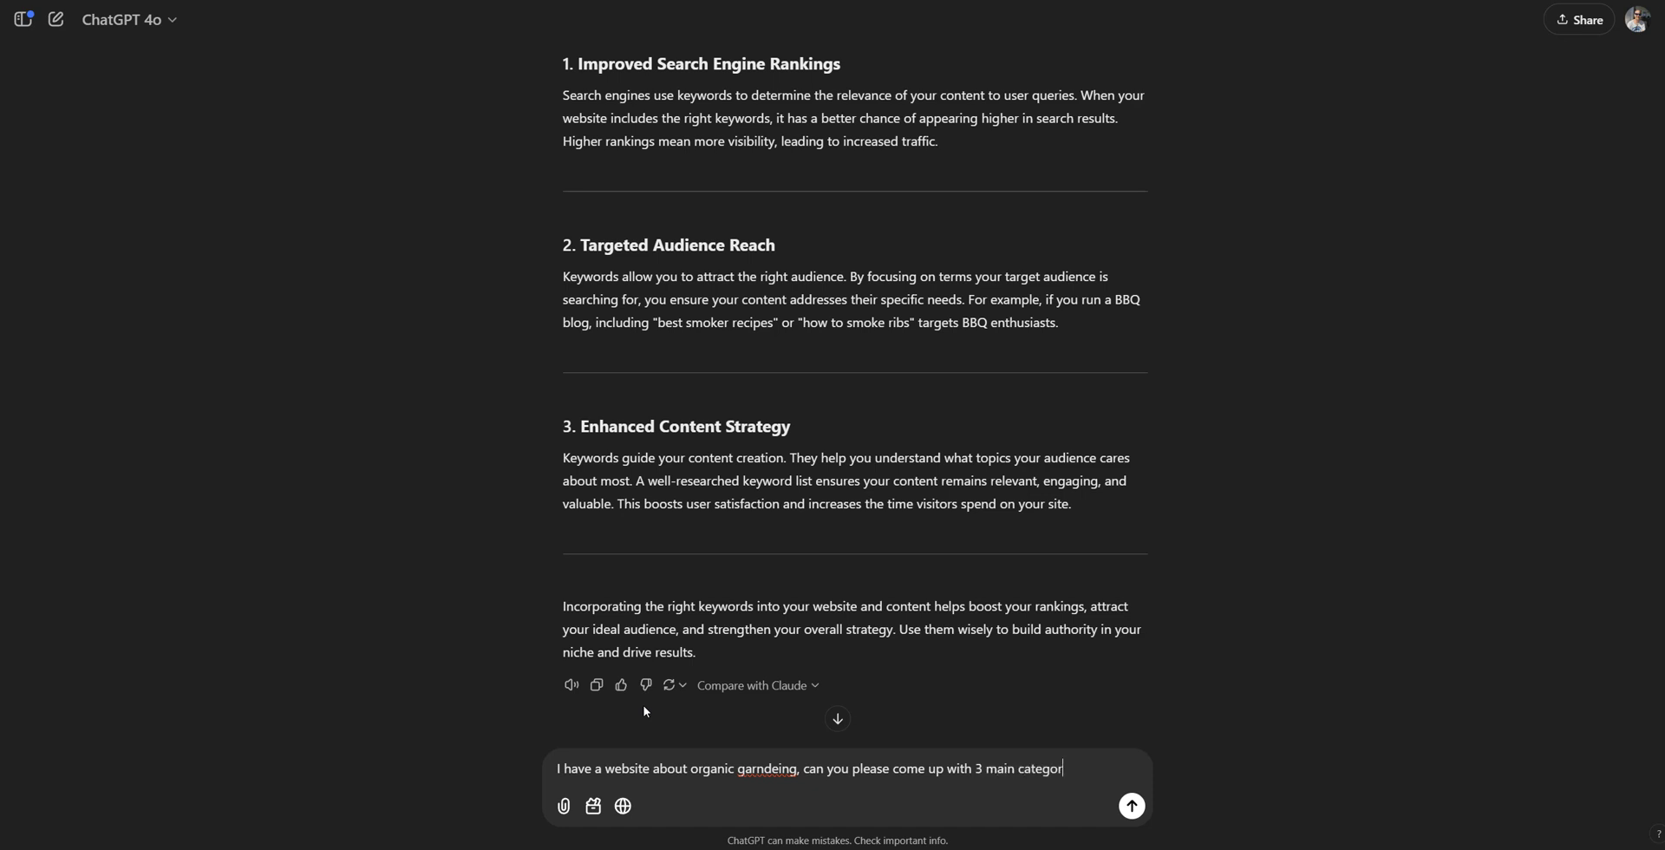
{"action": "type", "text": "uld use in my blog website"}
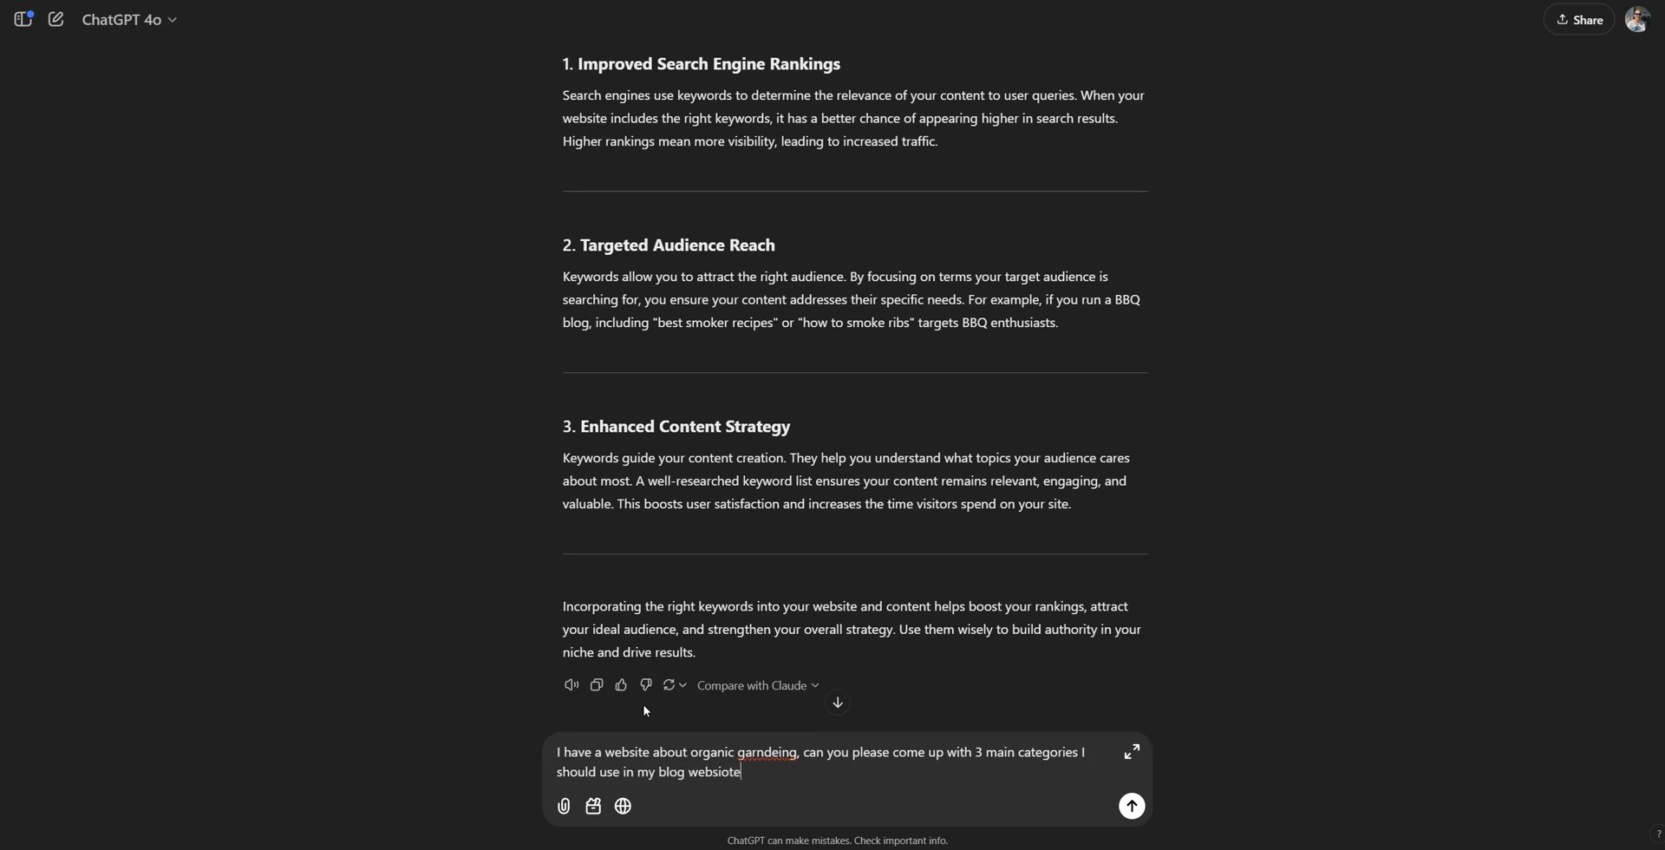
{"action": "key", "text": "Return"}
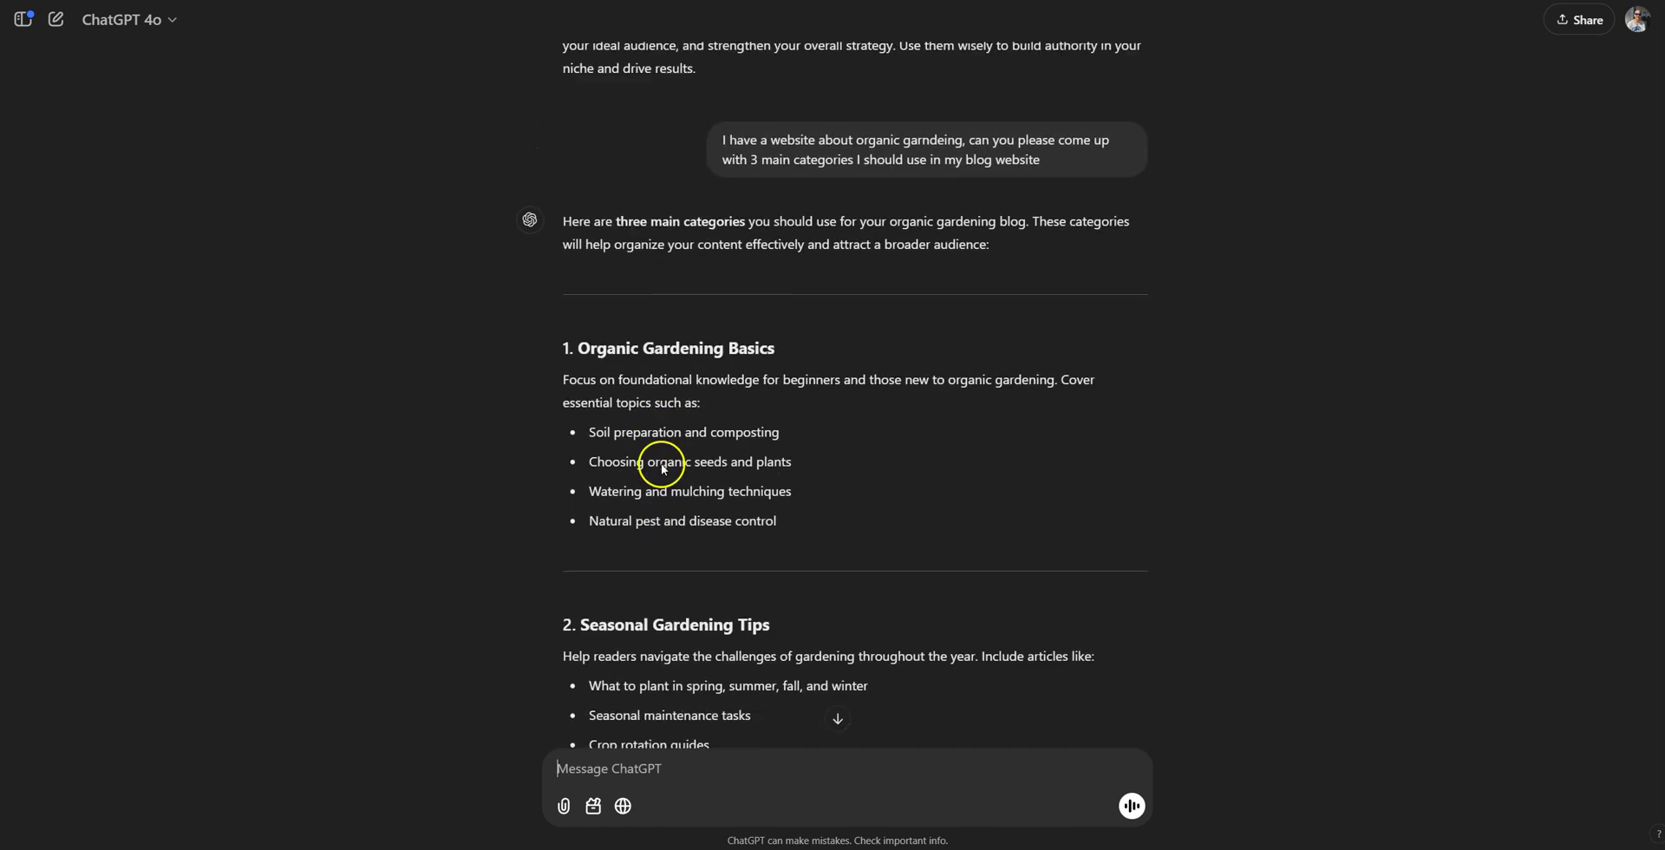
Step: Review the three suggested blog categories and the article topics listed under each
{"action": "scroll", "coordinate": [599, 540], "scroll_direction": "down", "scroll_amount": 2}
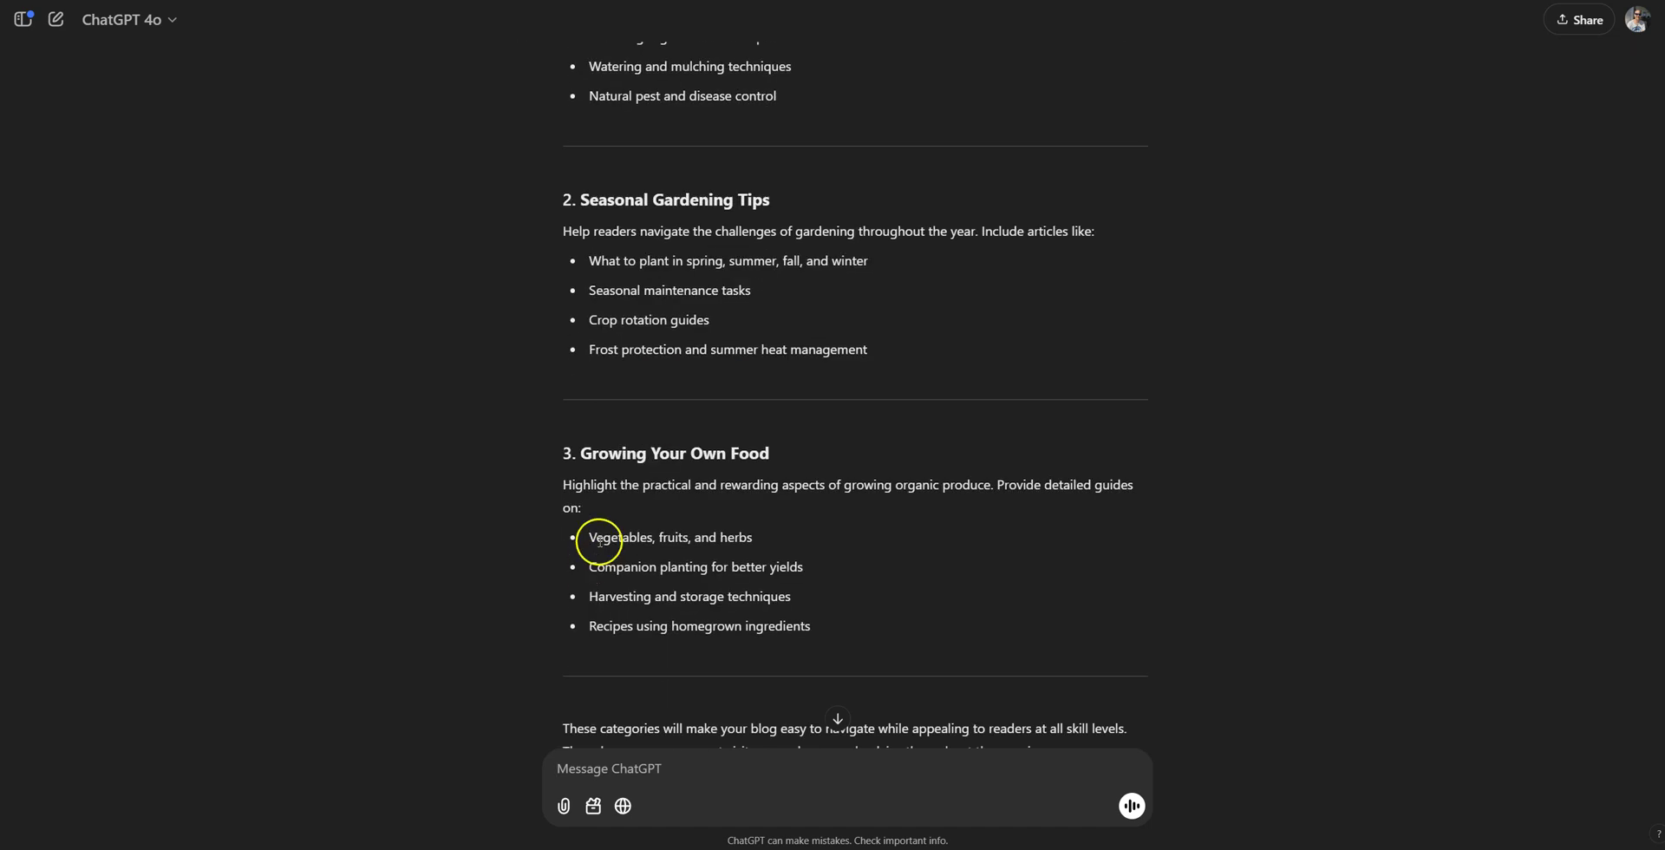
{"action": "scroll", "coordinate": [580, 480], "scroll_direction": "up", "scroll_amount": 3}
{"action": "scroll", "coordinate": [577, 477], "scroll_direction": "up", "scroll_amount": 3}
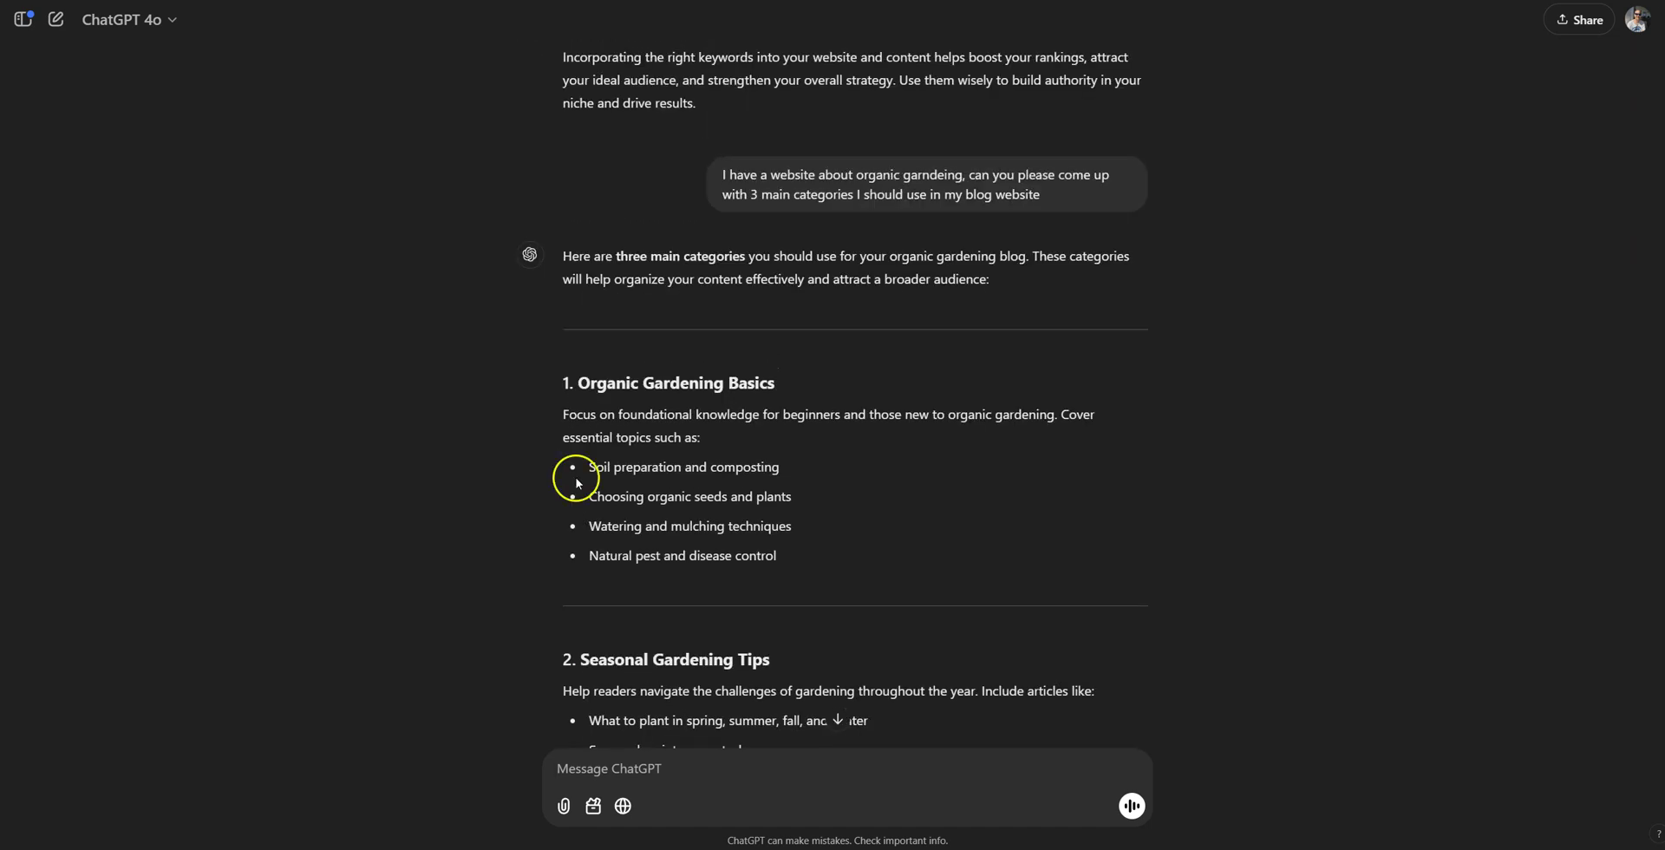
{"action": "scroll", "coordinate": [563, 439], "scroll_direction": "down", "scroll_amount": 2}
{"action": "scroll", "coordinate": [590, 425], "scroll_direction": "down", "scroll_amount": 2}
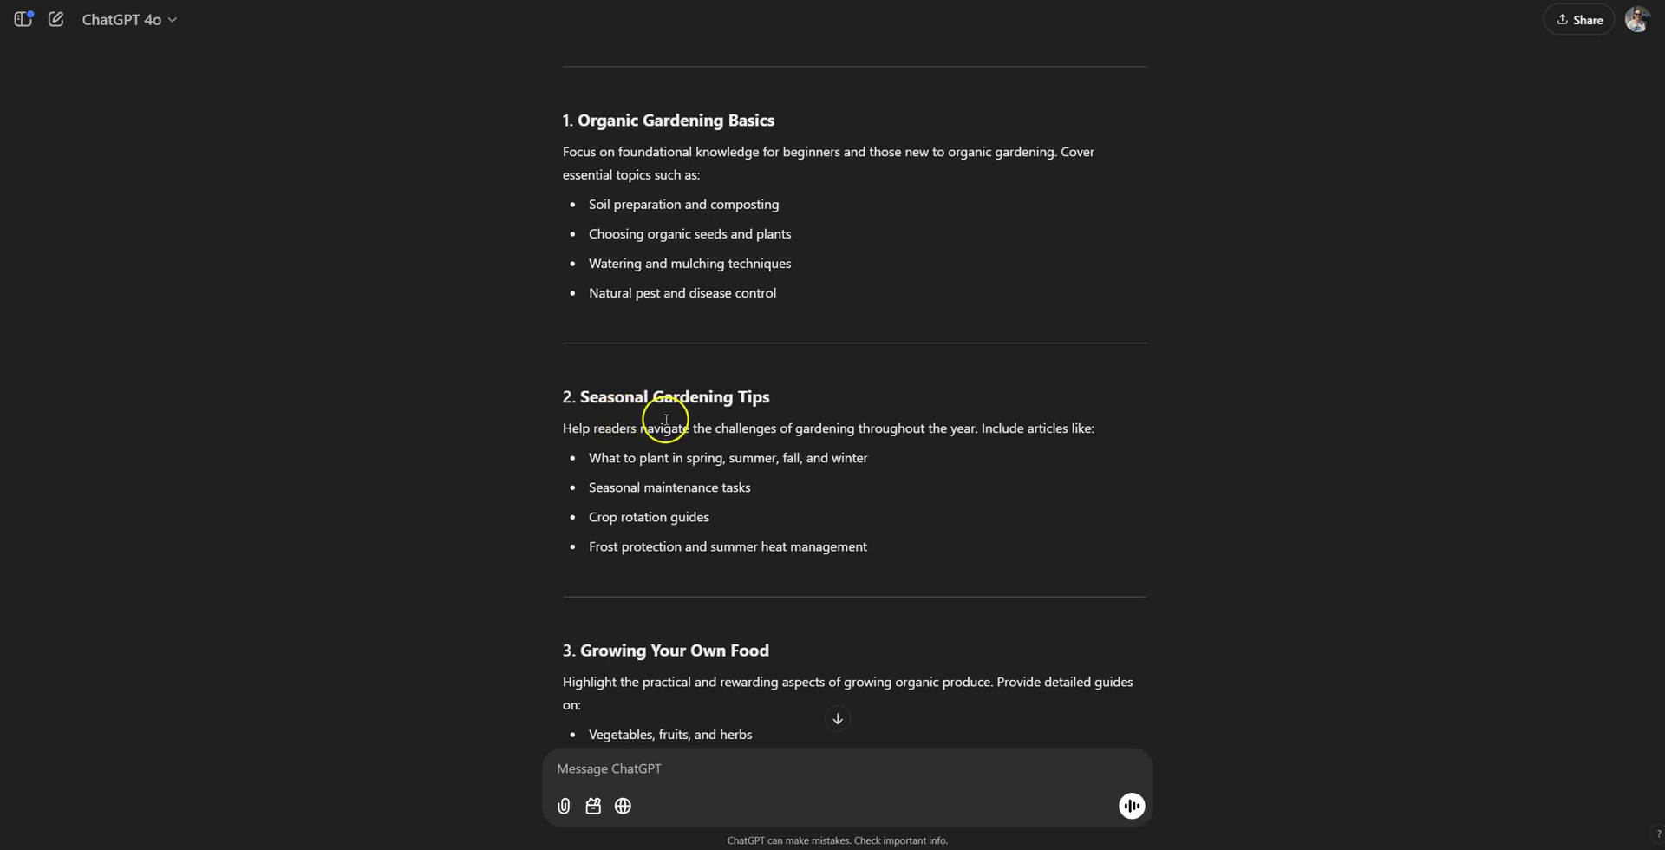
{"action": "scroll", "coordinate": [663, 434], "scroll_direction": "down", "scroll_amount": 2}
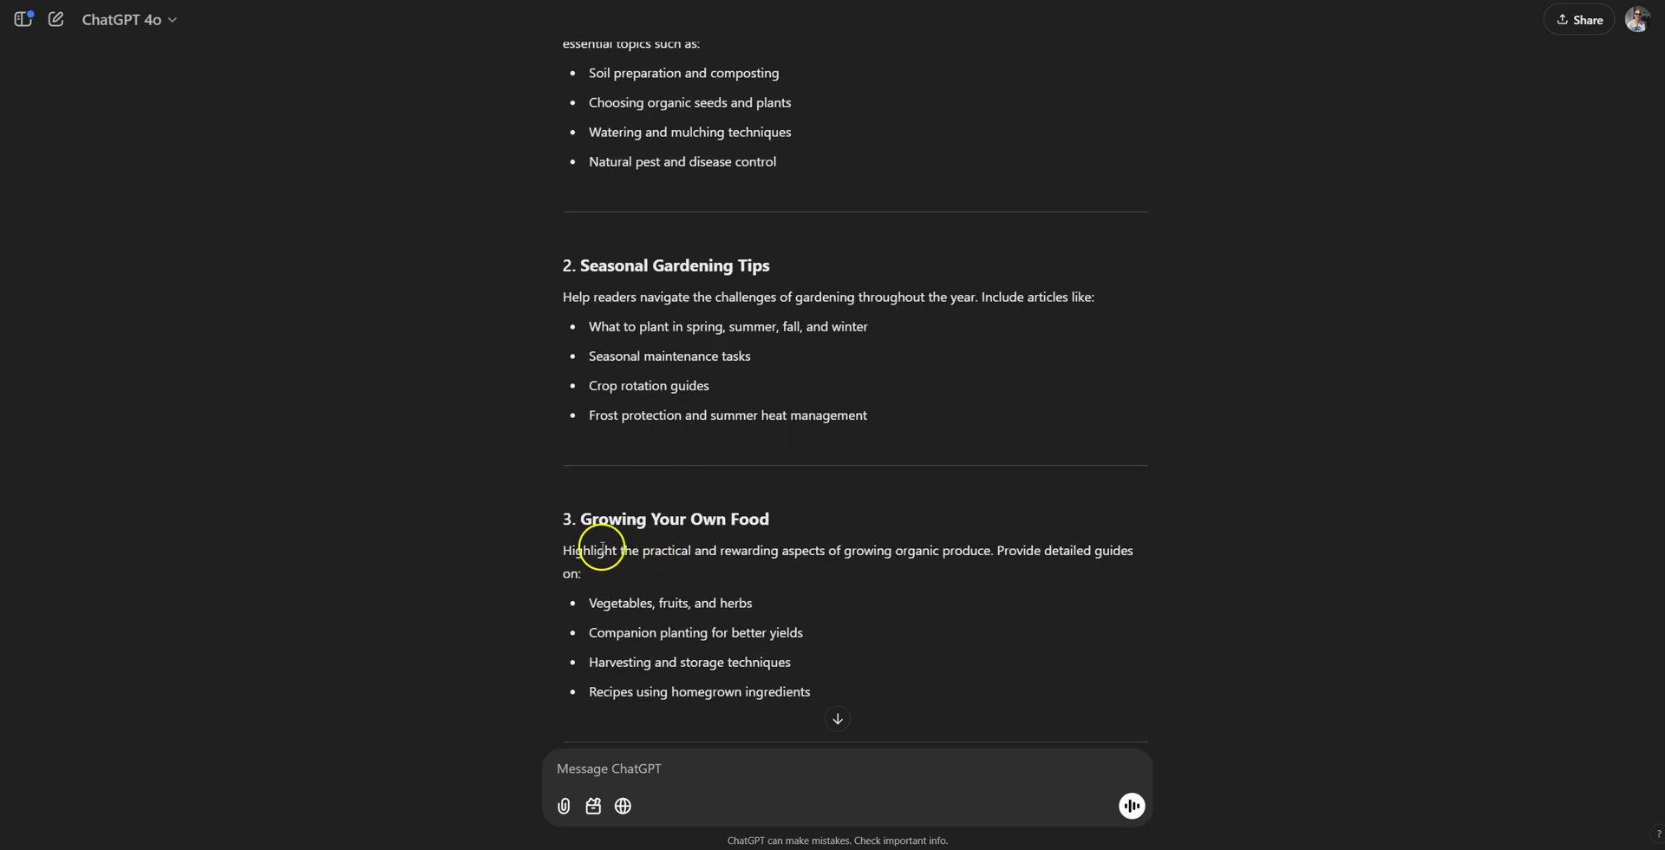
{"action": "scroll", "coordinate": [601, 546], "scroll_direction": "up", "scroll_amount": 1}
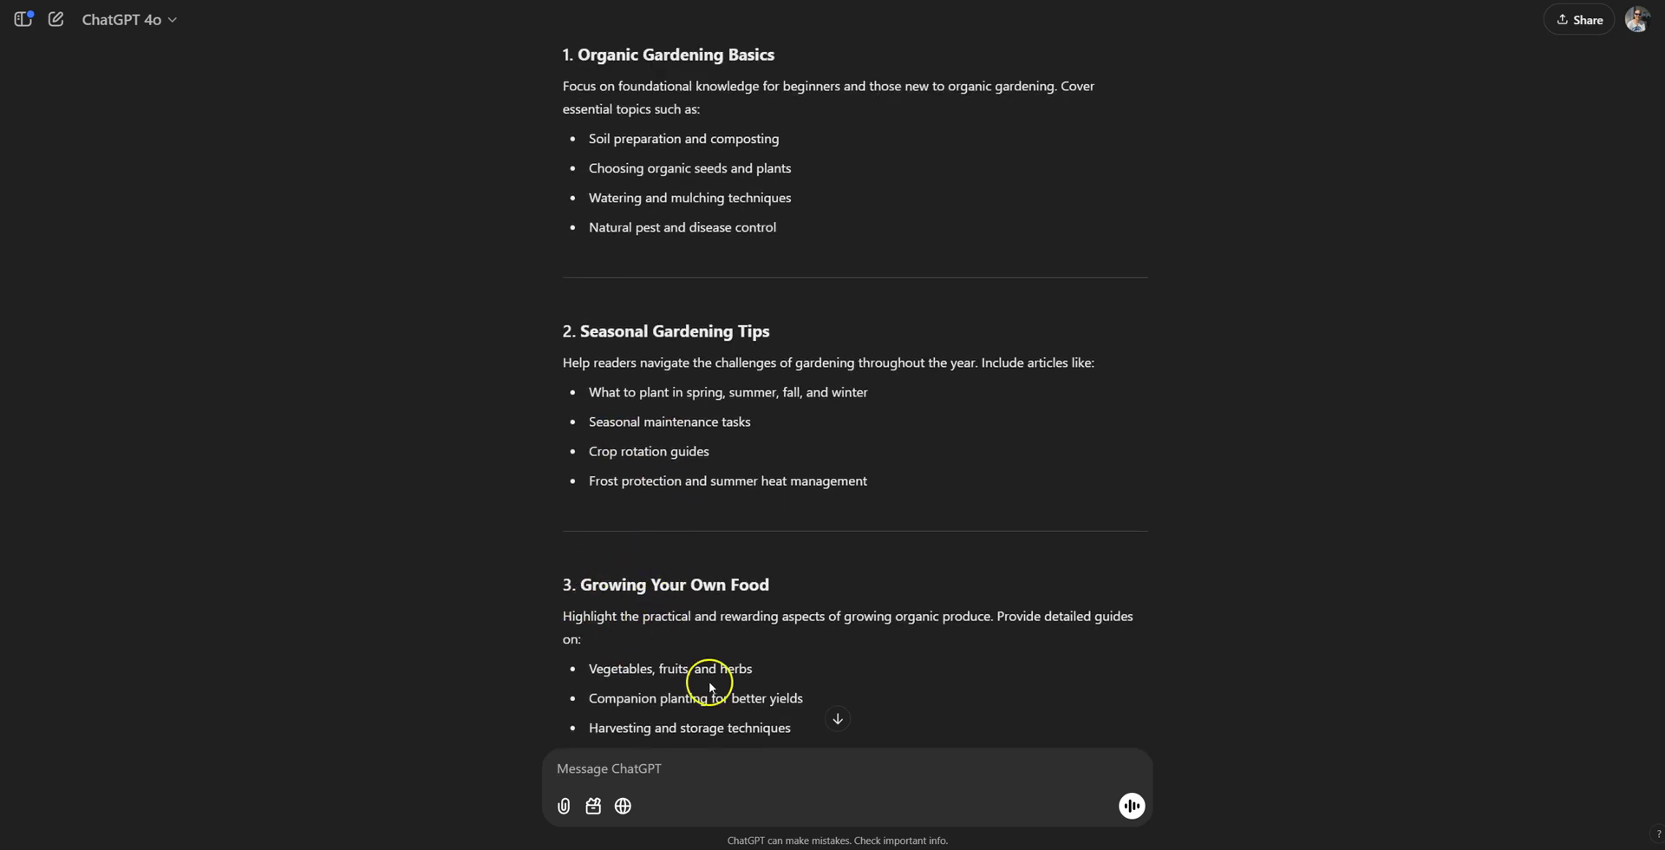
{"action": "scroll", "coordinate": [694, 624], "scroll_direction": "up", "scroll_amount": 3}
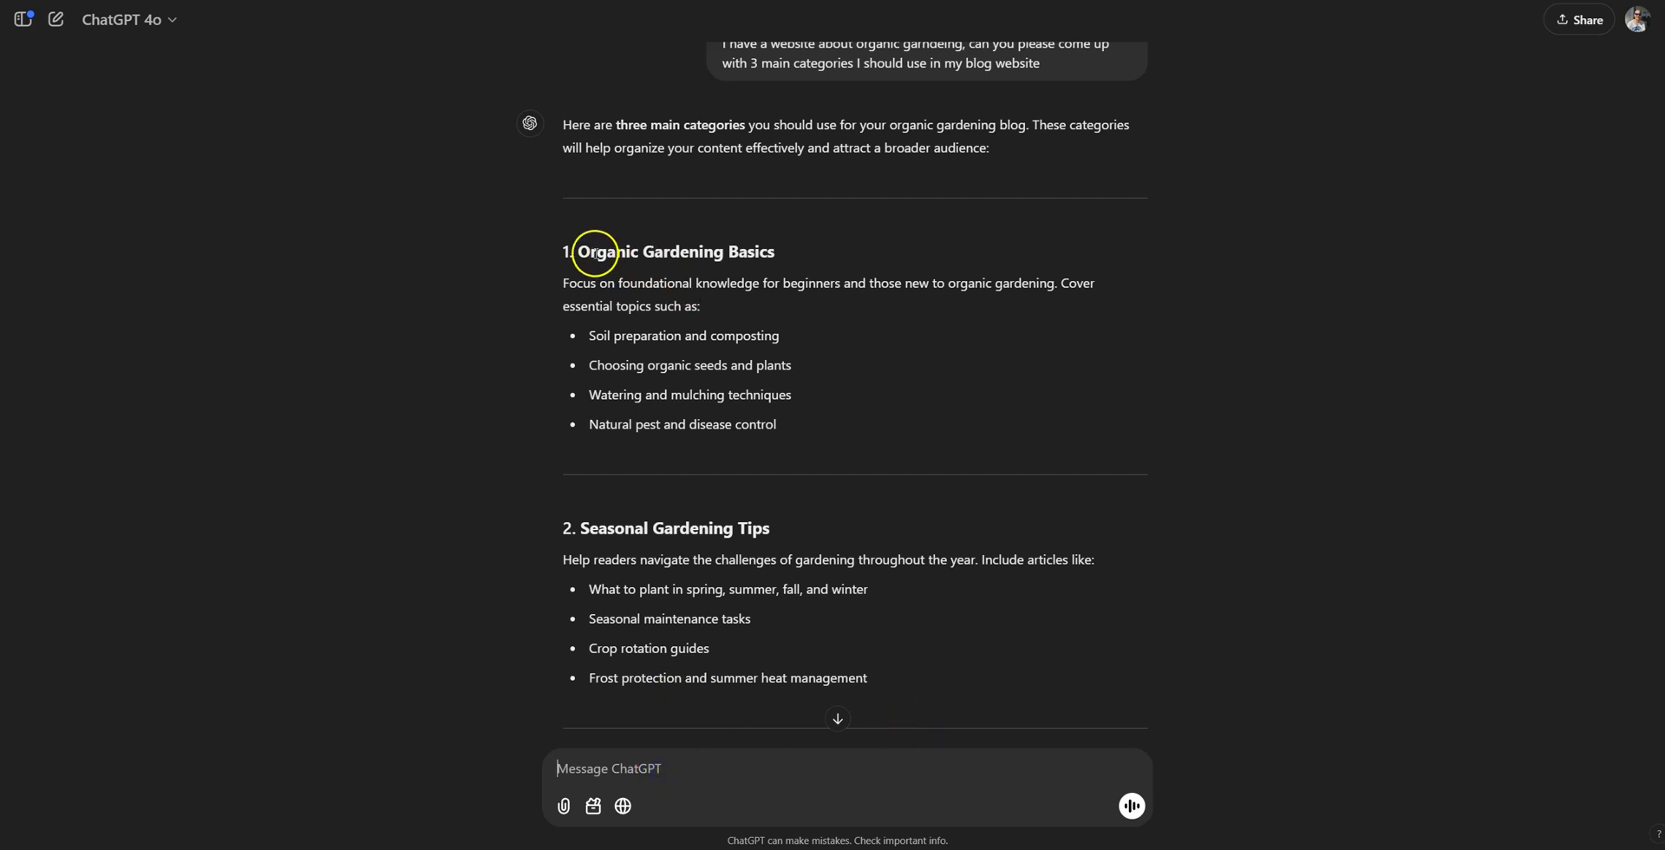
Step: Copy the "Organic Gardening Basics" category name into a prompt asking for 10 top keywords for SEO optimized content about it
{"action": "left_click_drag", "start_coordinate": [578, 251], "coordinate": [838, 259]}
{"action": "key", "text": "ctrl+c"}
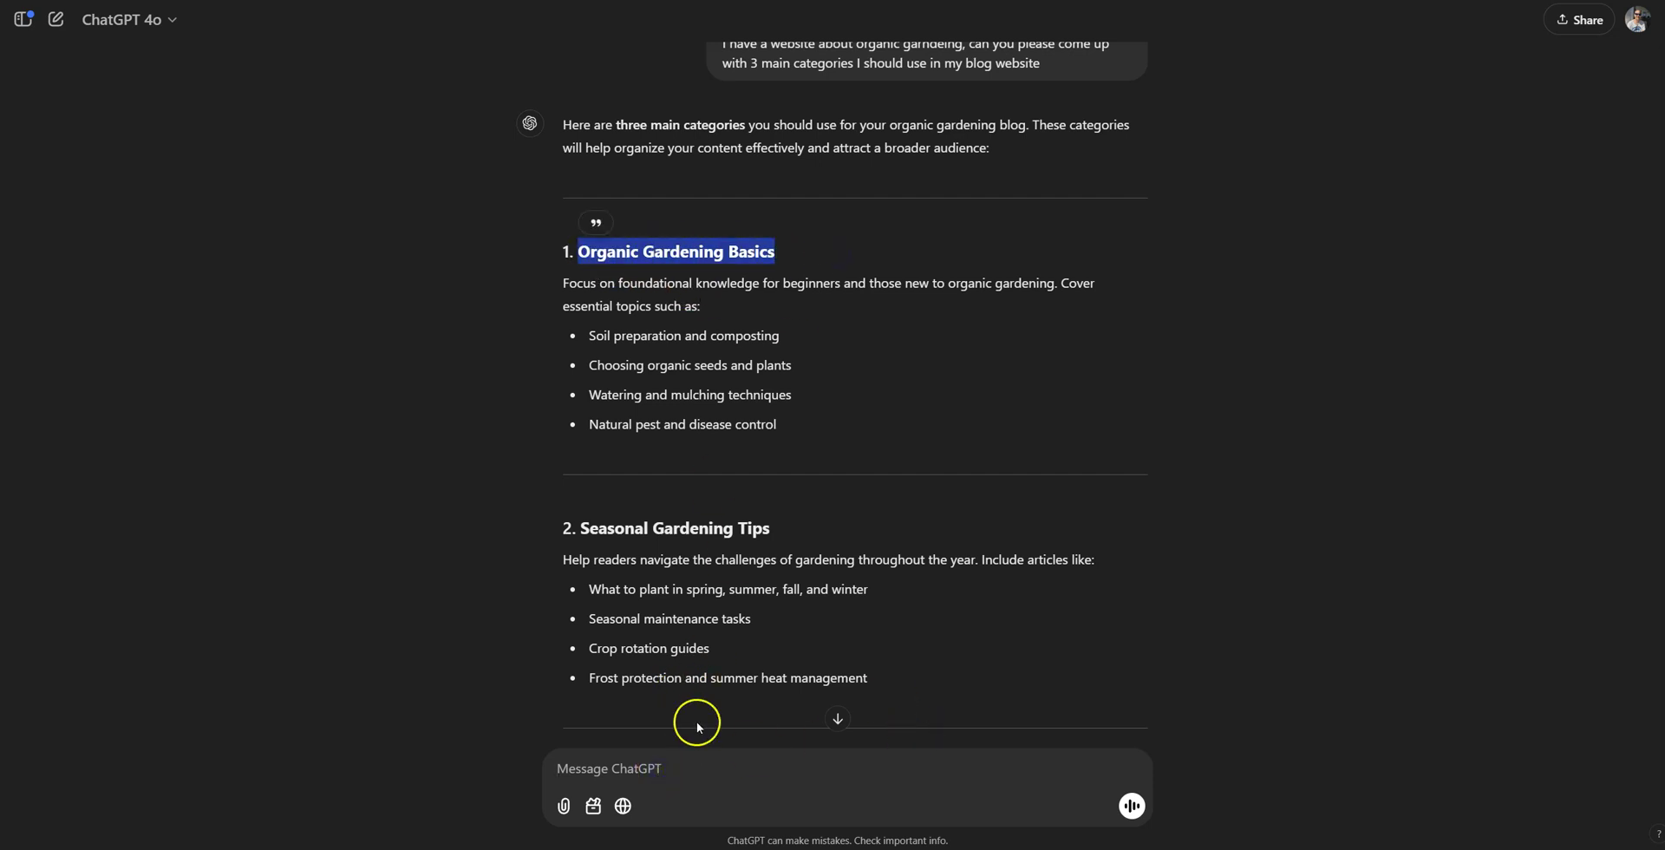
{"action": "left_click", "coordinate": [686, 775]}
{"action": "type", "text": "I want to create SEO optimized content about"}
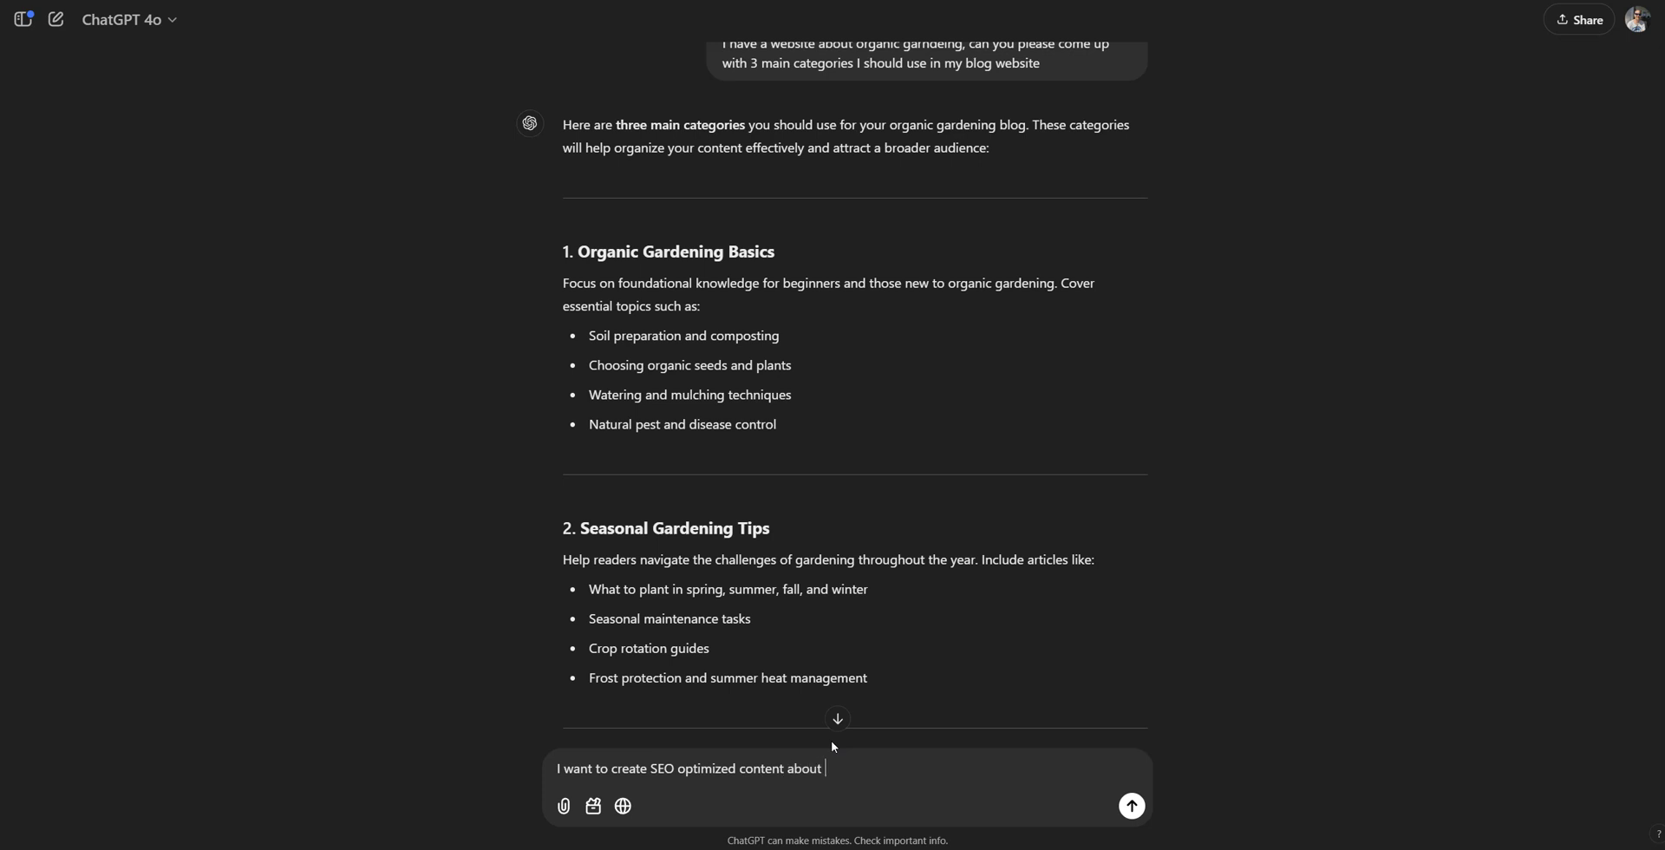
{"action": "key", "text": "ctrl+v"}
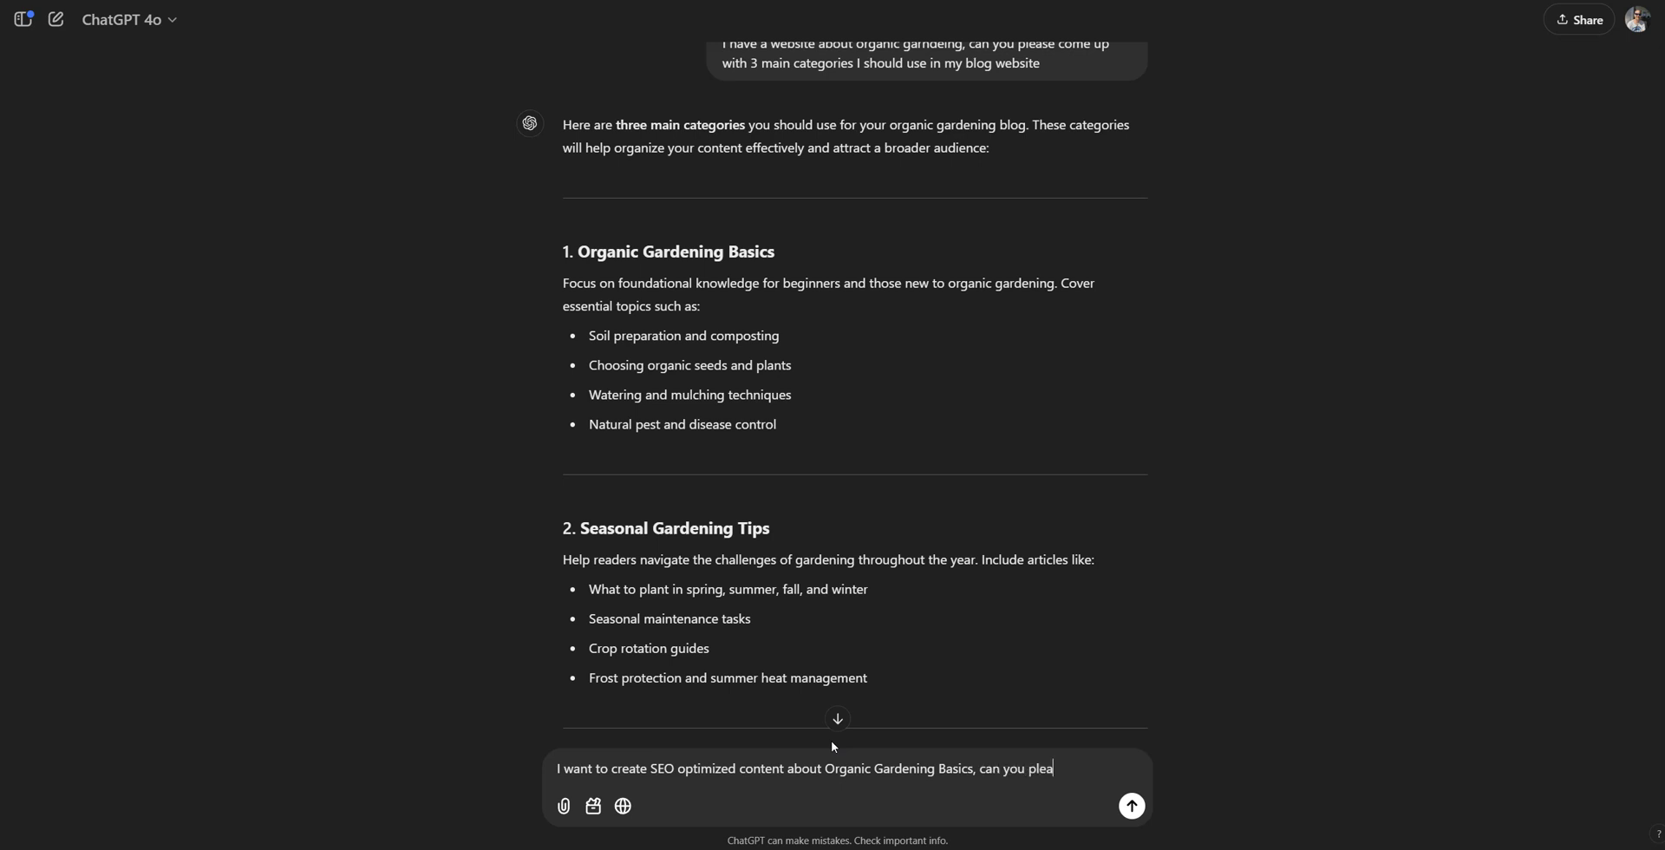
{"action": "type", "text": "up with 10 top keywords"}
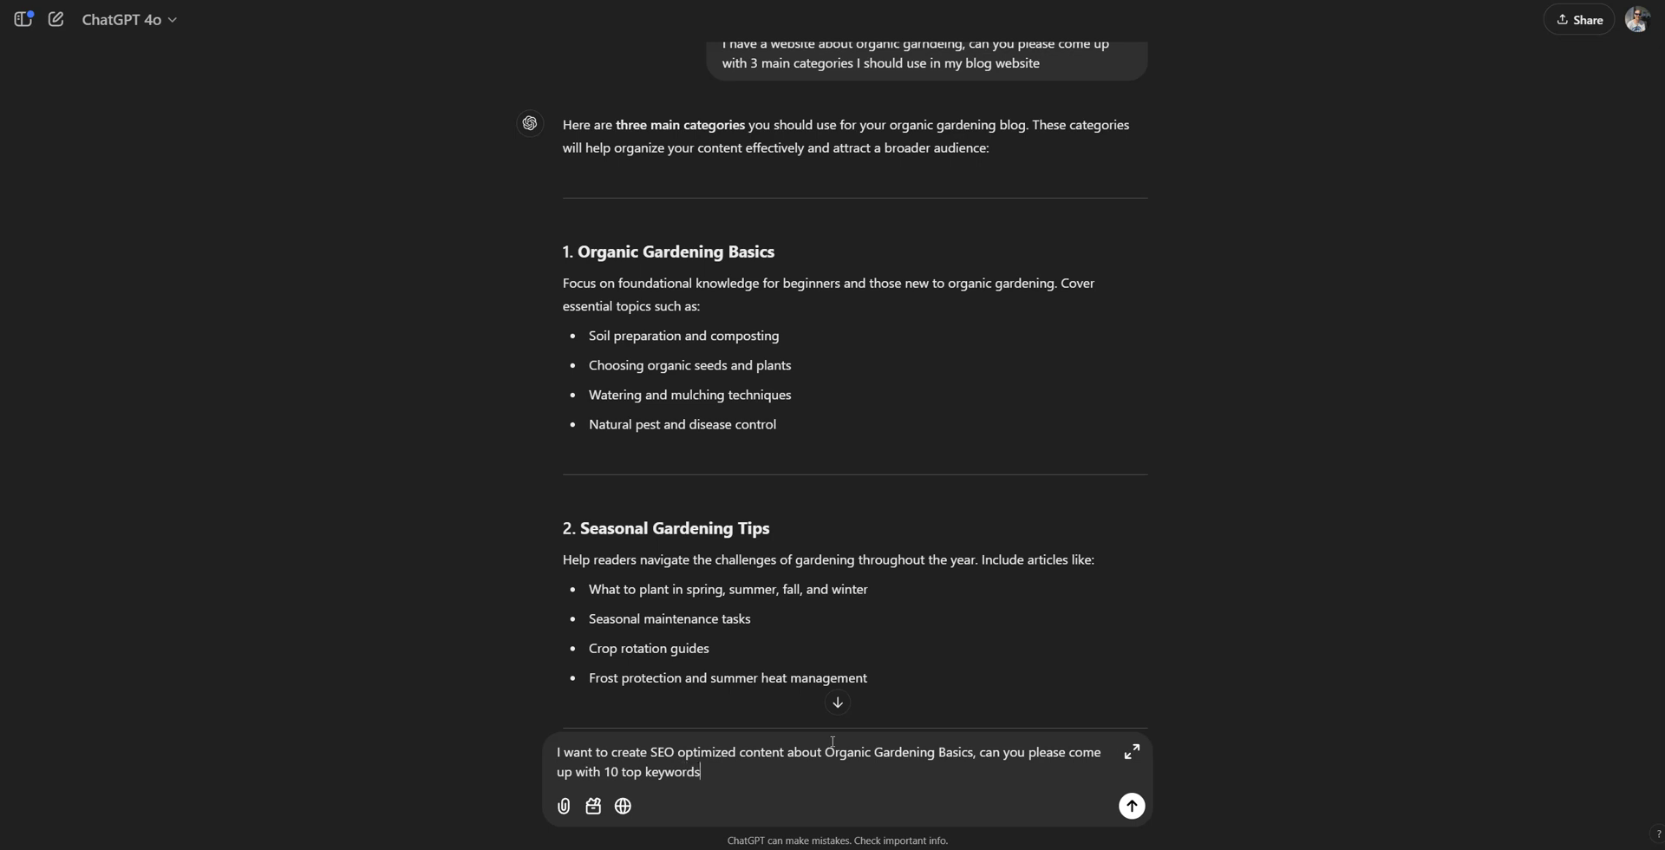
{"action": "key", "text": "Return"}
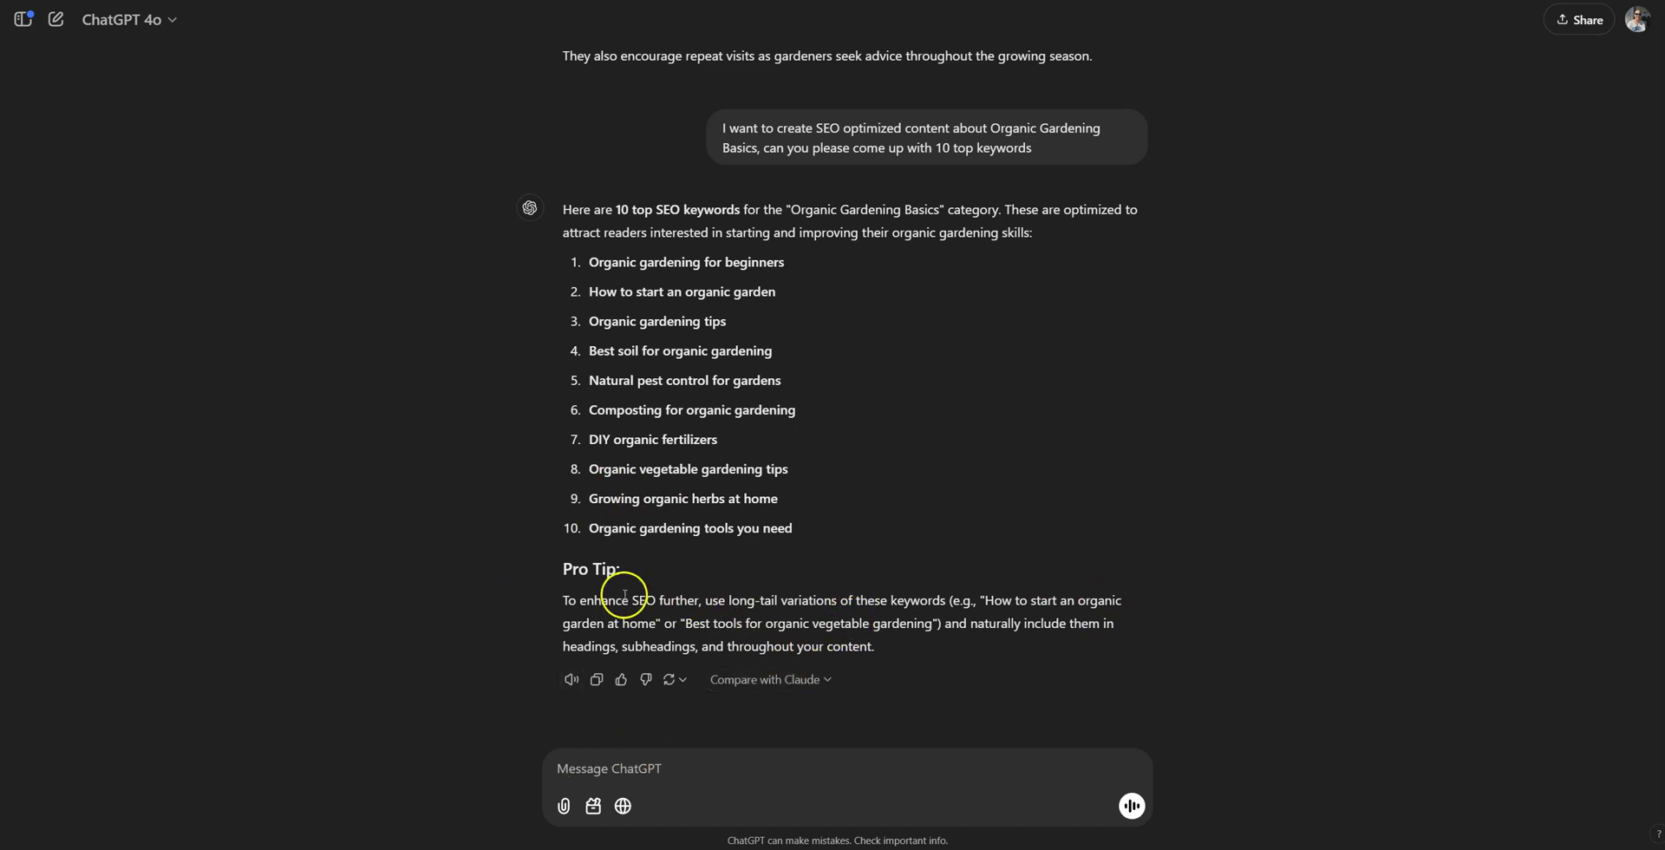
Step: Examine the Pro Tip's long-tail keyword example "Best tools for organic vegetable gardening" below the keyword list
{"action": "left_click_drag", "start_coordinate": [685, 623], "coordinate": [924, 623]}
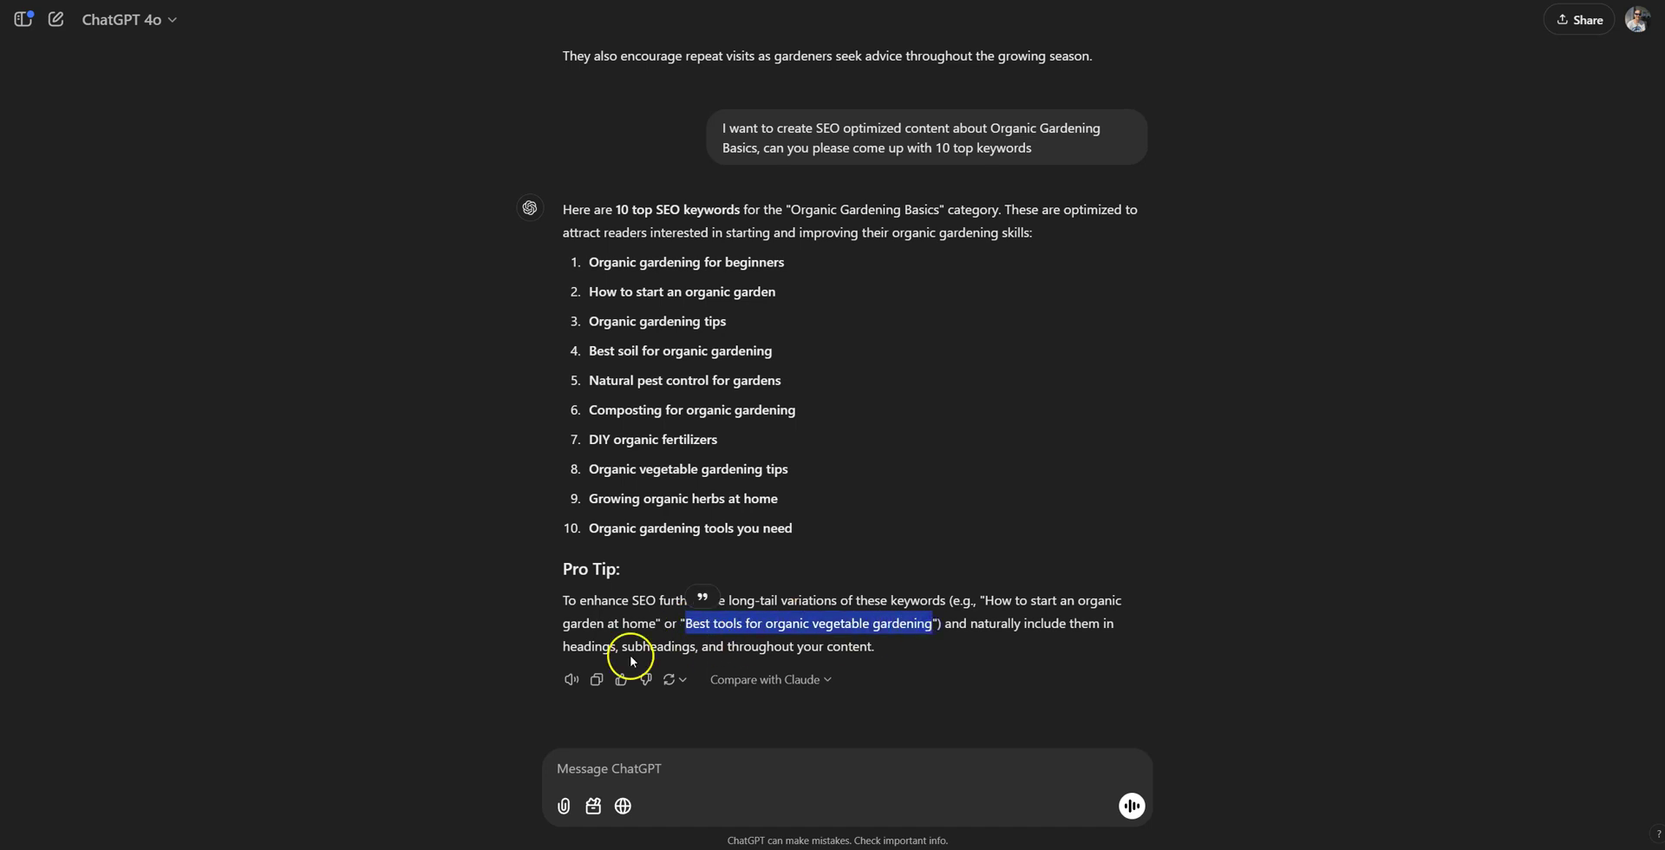
{"action": "left_click", "coordinate": [732, 627]}
{"action": "left_click_drag", "start_coordinate": [690, 624], "coordinate": [934, 623]}
{"action": "left_click", "coordinate": [657, 632]}
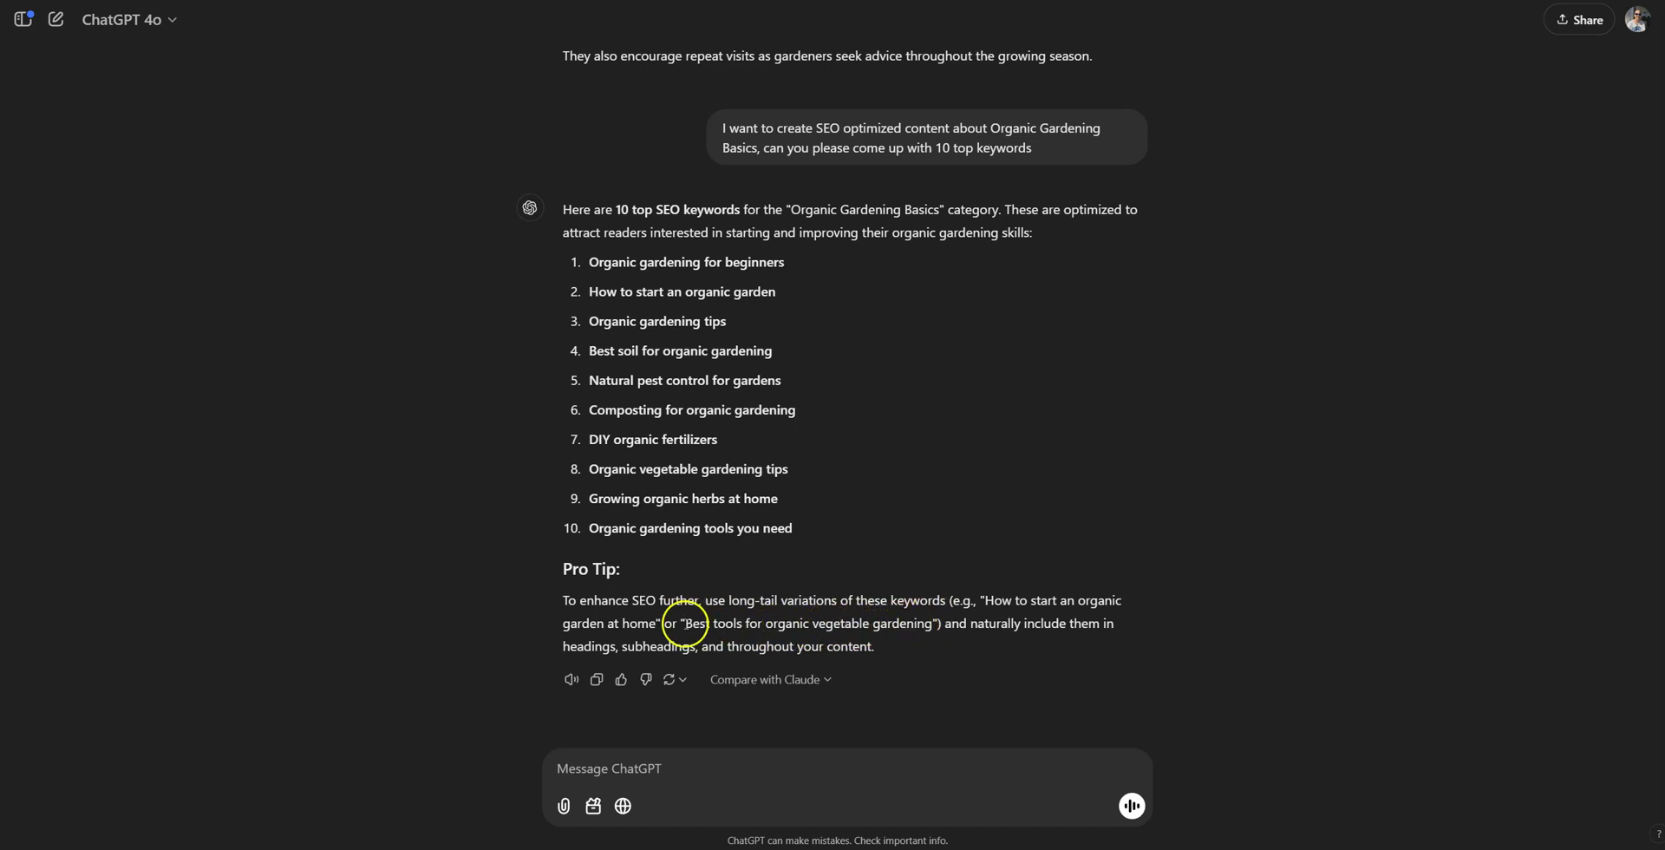
{"action": "left_click_drag", "start_coordinate": [685, 623], "coordinate": [937, 624]}
{"action": "left_click", "coordinate": [705, 635]}
{"action": "left_click_drag", "start_coordinate": [693, 625], "coordinate": [928, 625]}
{"action": "left_click", "coordinate": [629, 444]}
Step: Enable web search and ask it to search the internet for organic gardening and give 10 of the best keywords to rank the website
{"action": "left_click", "coordinate": [625, 775]}
{"action": "left_click", "coordinate": [621, 809]}
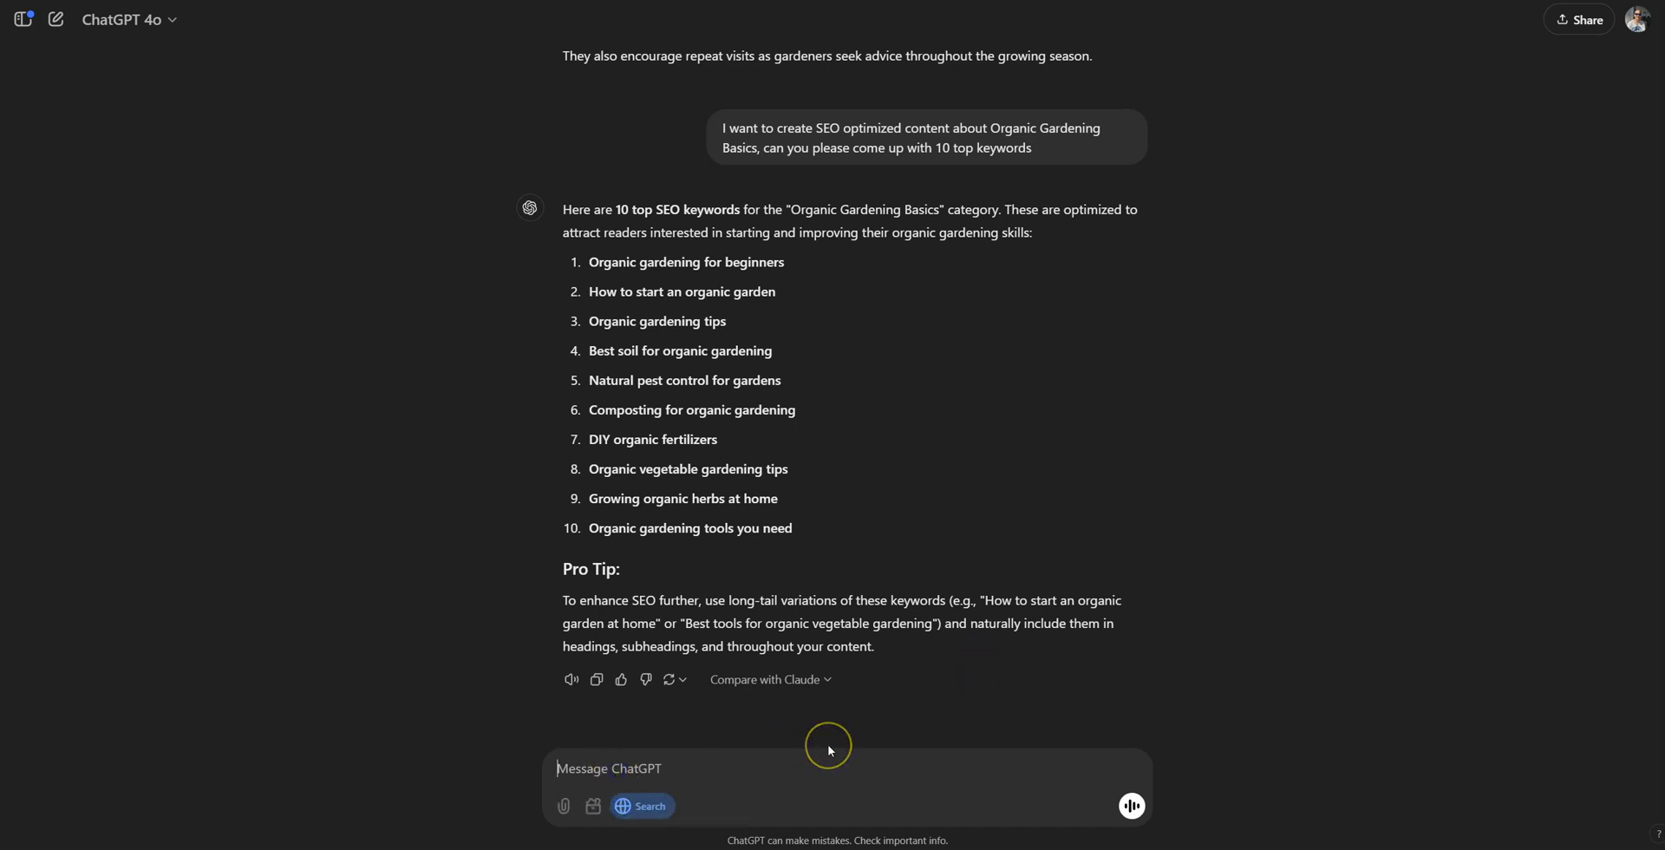
{"action": "type", "text": "can"}
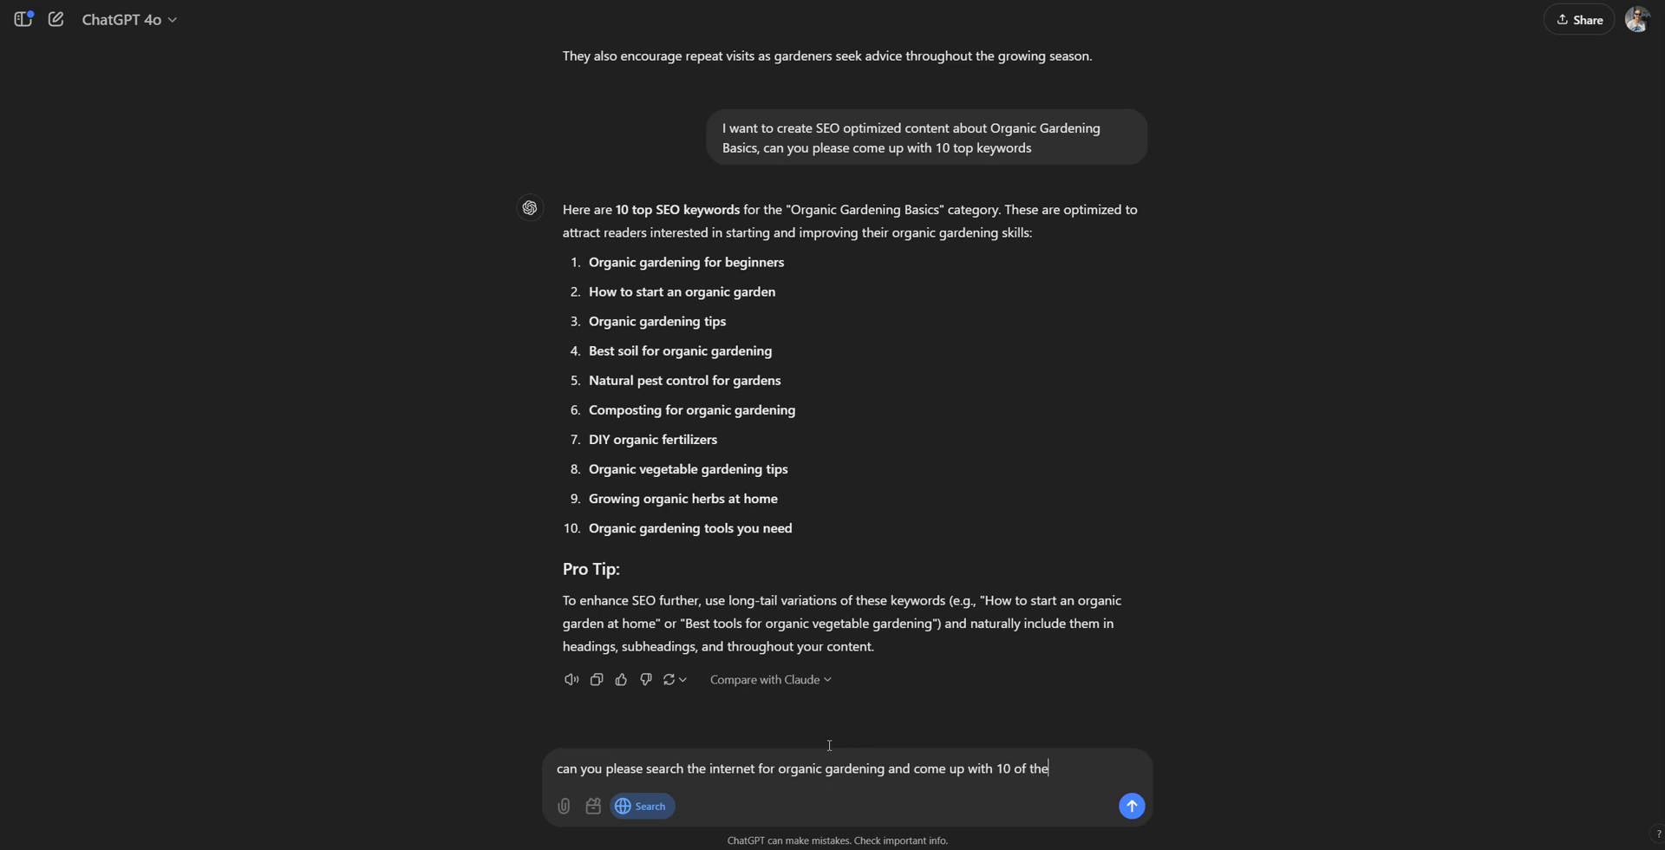
{"action": "type", "text": "ywords to use to help me rank my"}
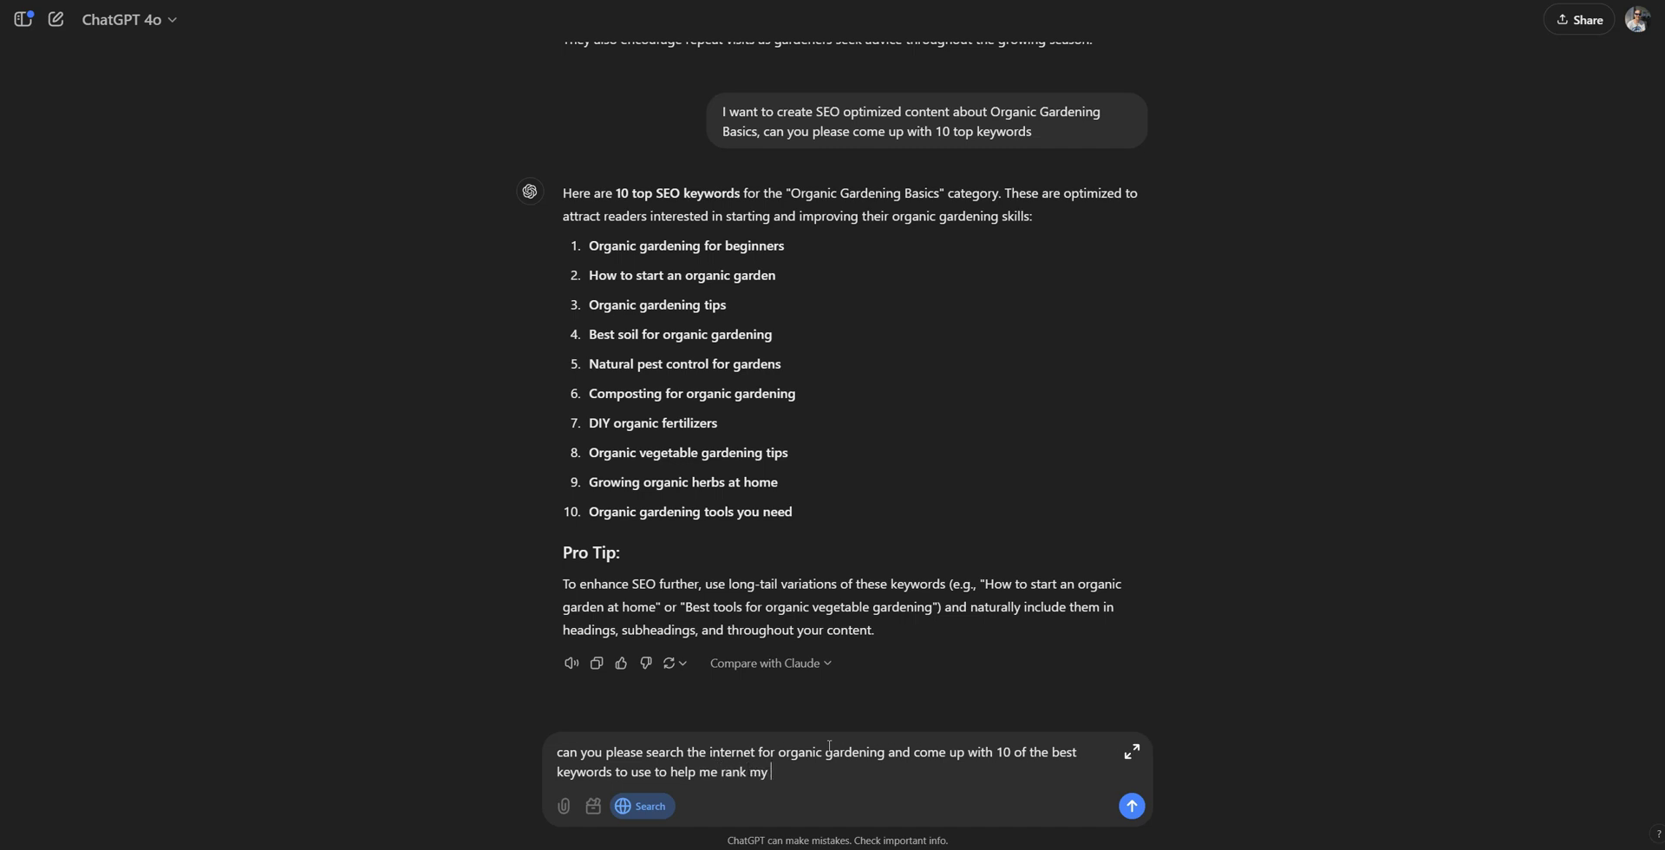
{"action": "key", "text": "Return"}
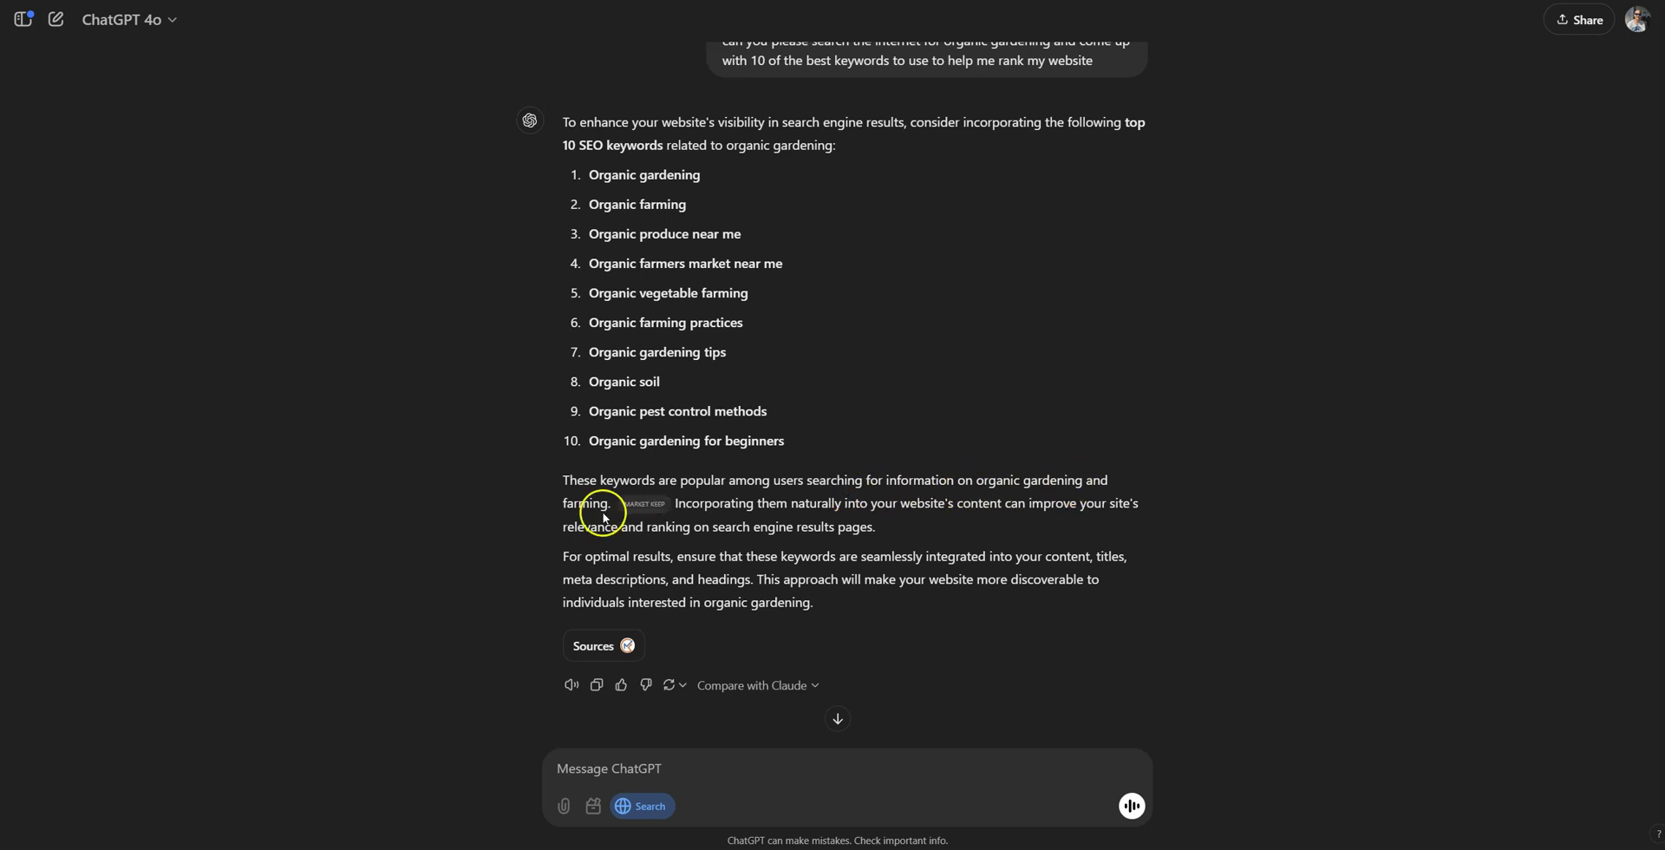
Step: Turn web search off and ask for 2 long tailed keywords for each of these keywords
{"action": "mouse_move", "coordinate": [646, 510]}
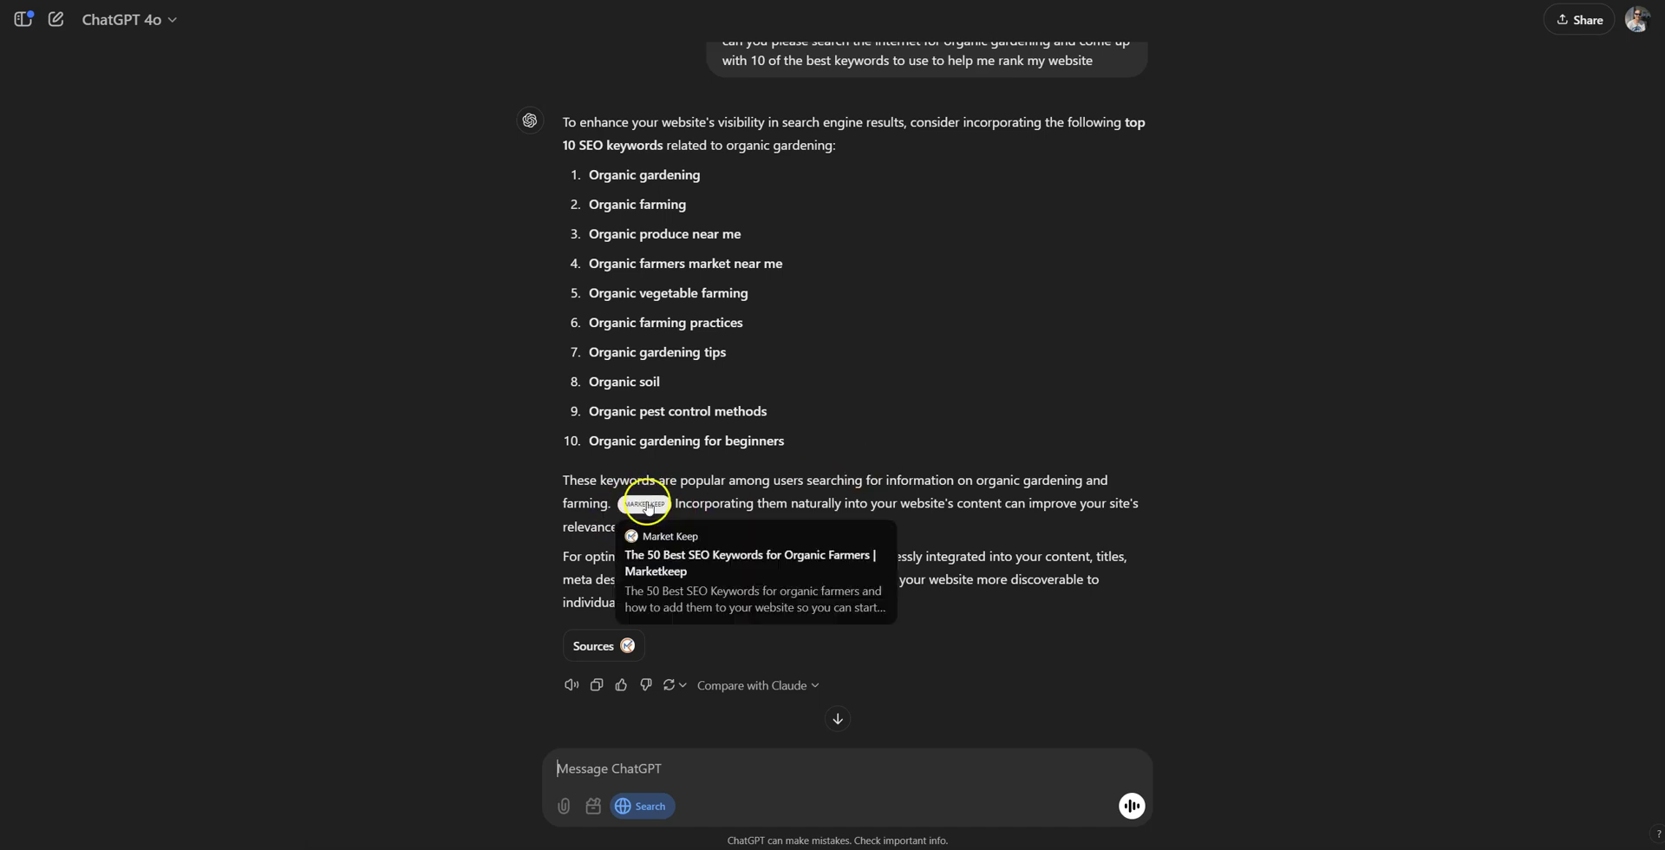
{"action": "scroll", "coordinate": [648, 486], "scroll_direction": "up", "scroll_amount": 3}
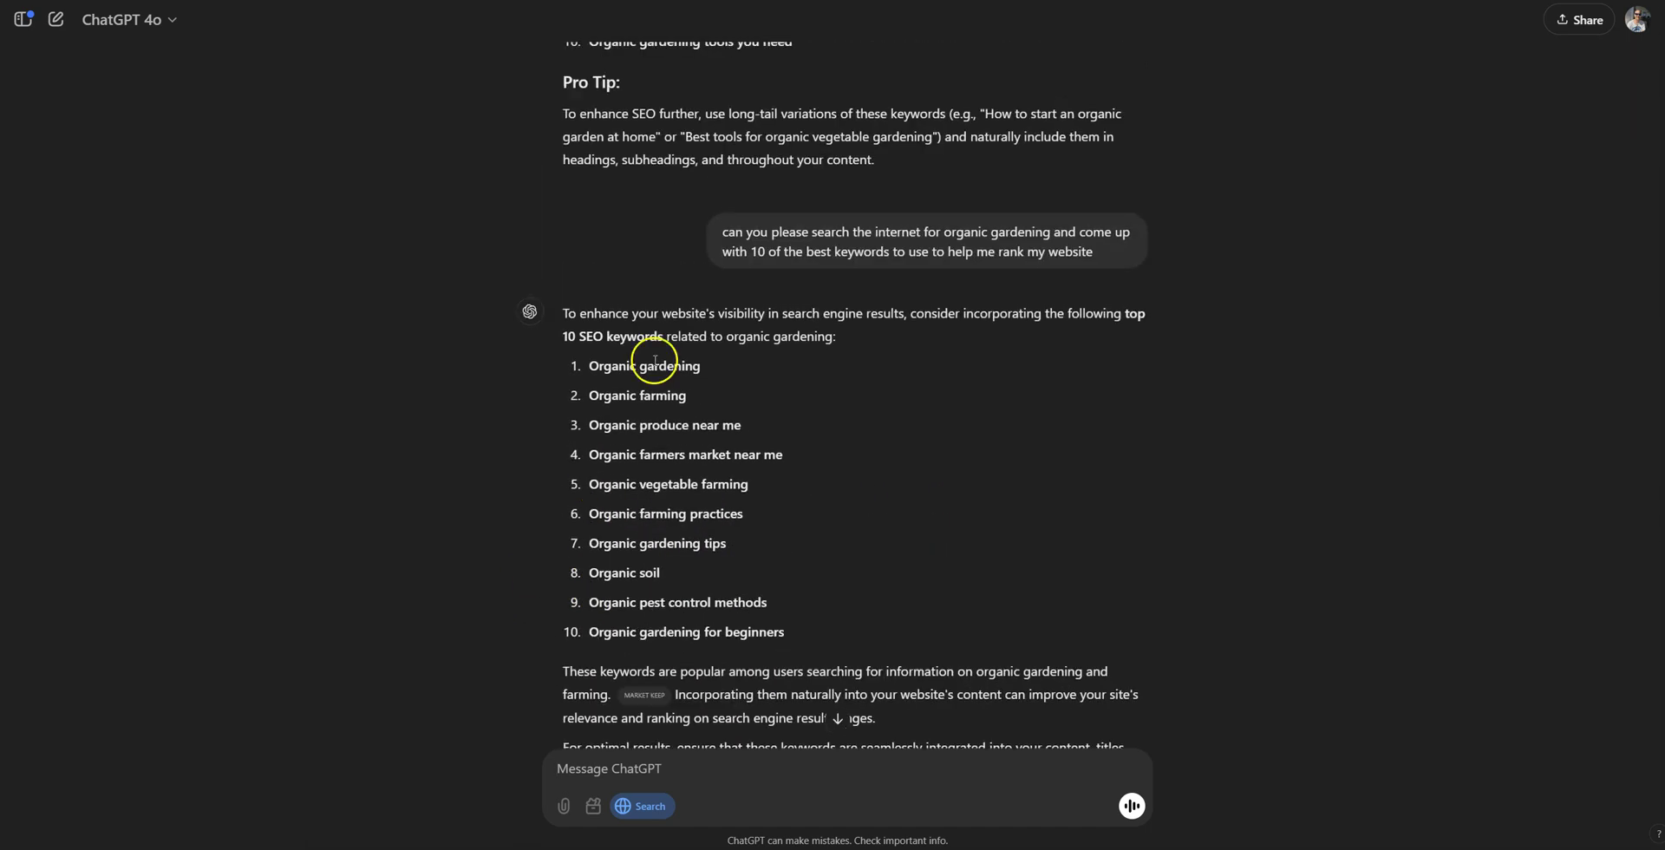
{"action": "scroll", "coordinate": [867, 425], "scroll_direction": "down", "scroll_amount": 3}
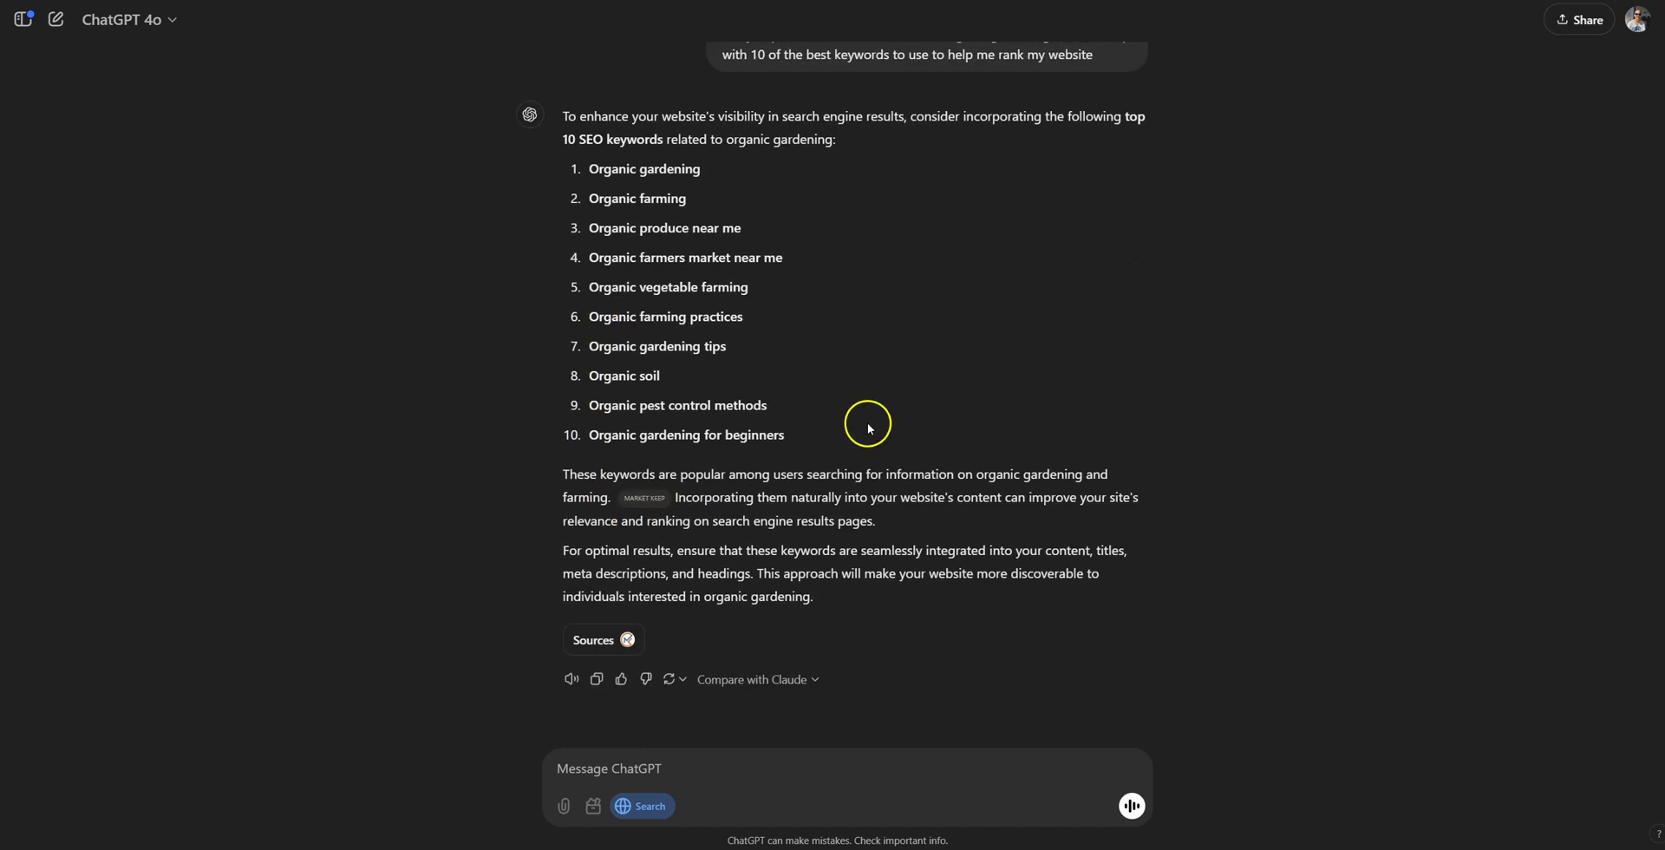
{"action": "left_click", "coordinate": [612, 770]}
{"action": "type", "text": "fo"}
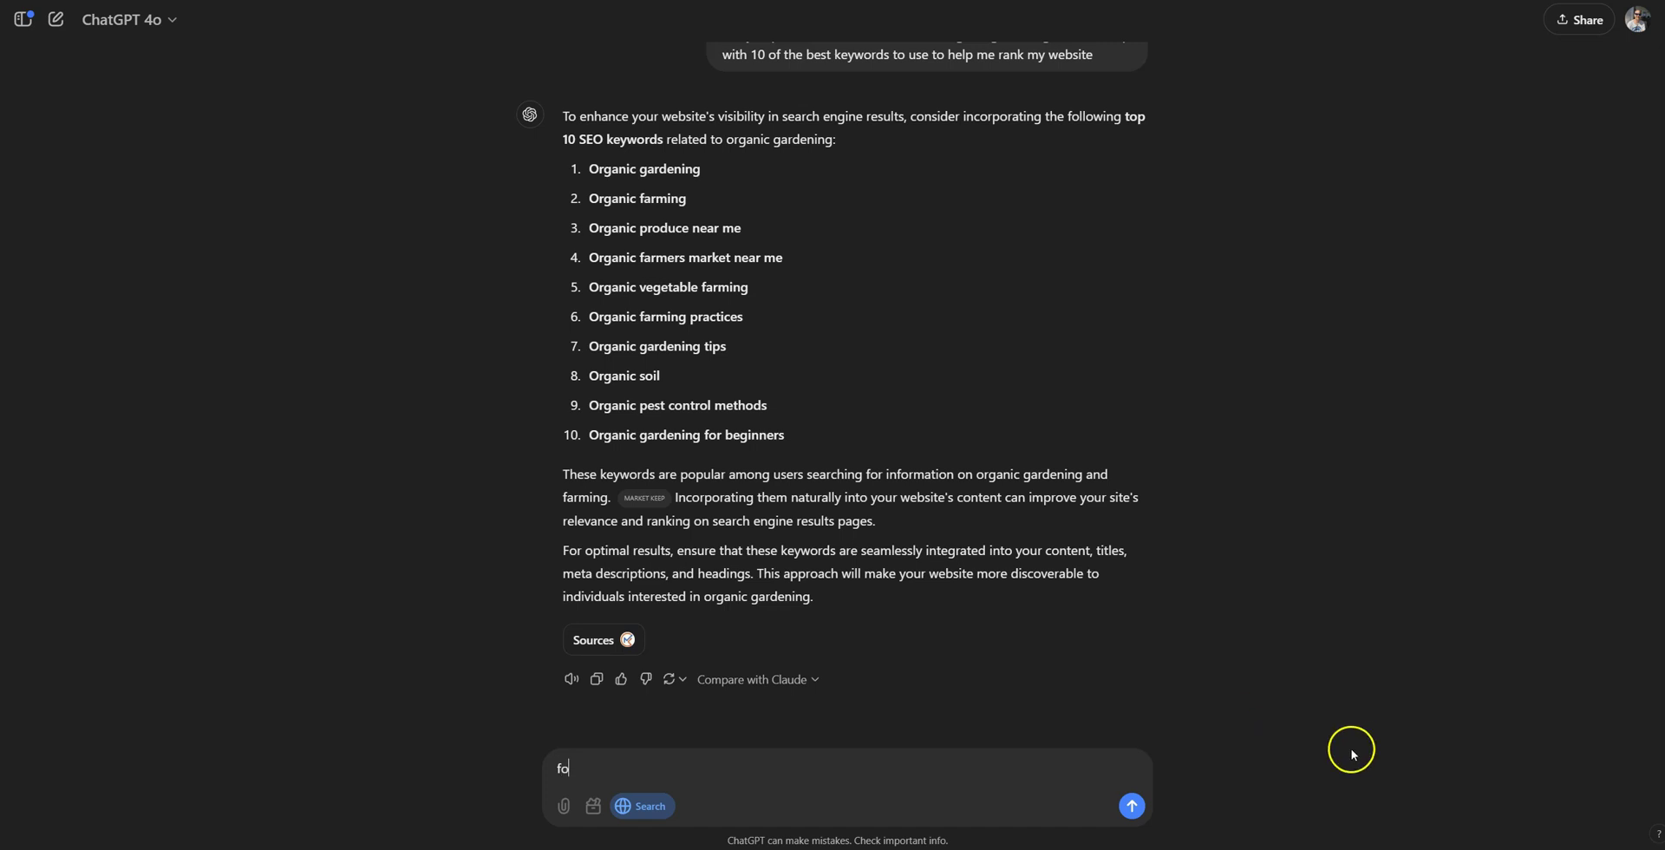
{"action": "left_click", "coordinate": [637, 808]}
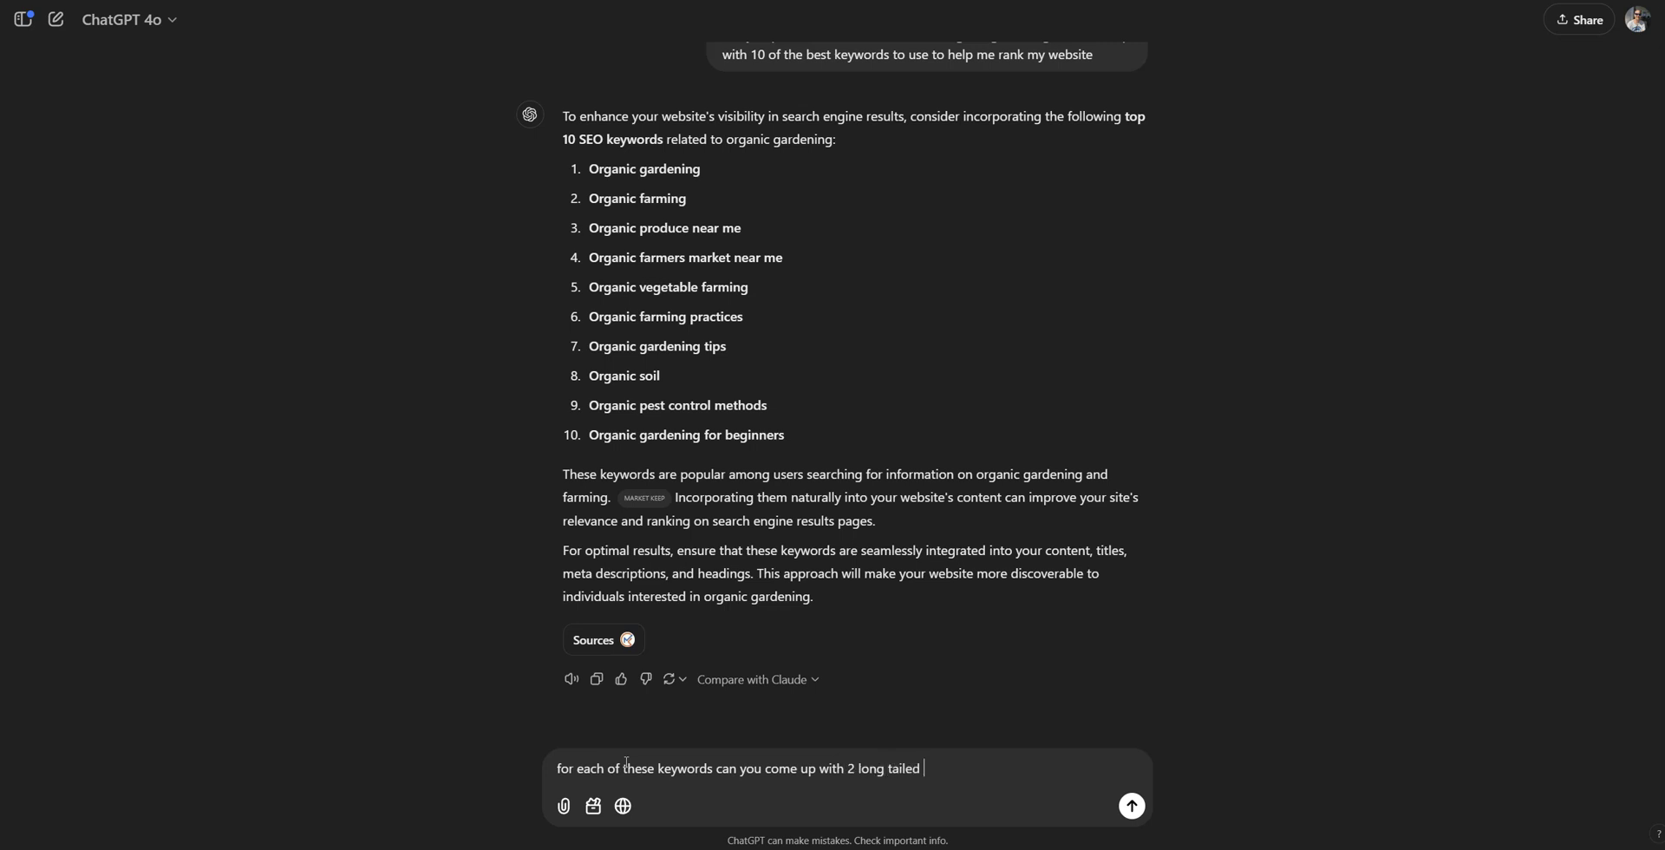
{"action": "type", "text": "s"}
{"action": "key", "text": "Return"}
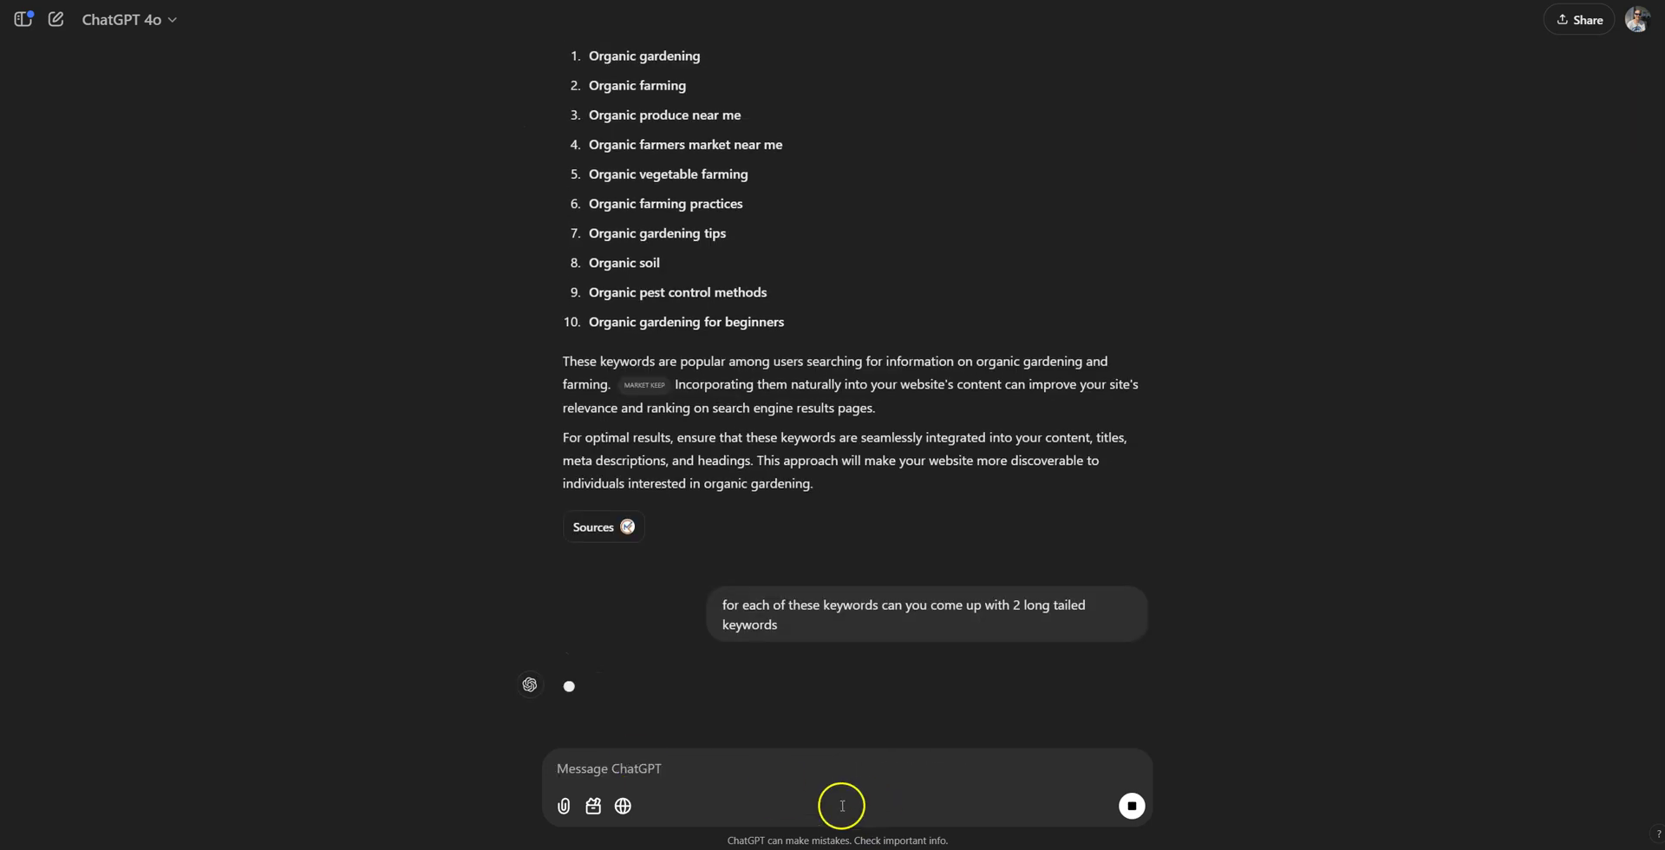
Step: Compare the main keyword "Organic gardening" with its two long-tailed variations in the new answer
{"action": "scroll", "coordinate": [533, 513], "scroll_direction": "up", "scroll_amount": 3}
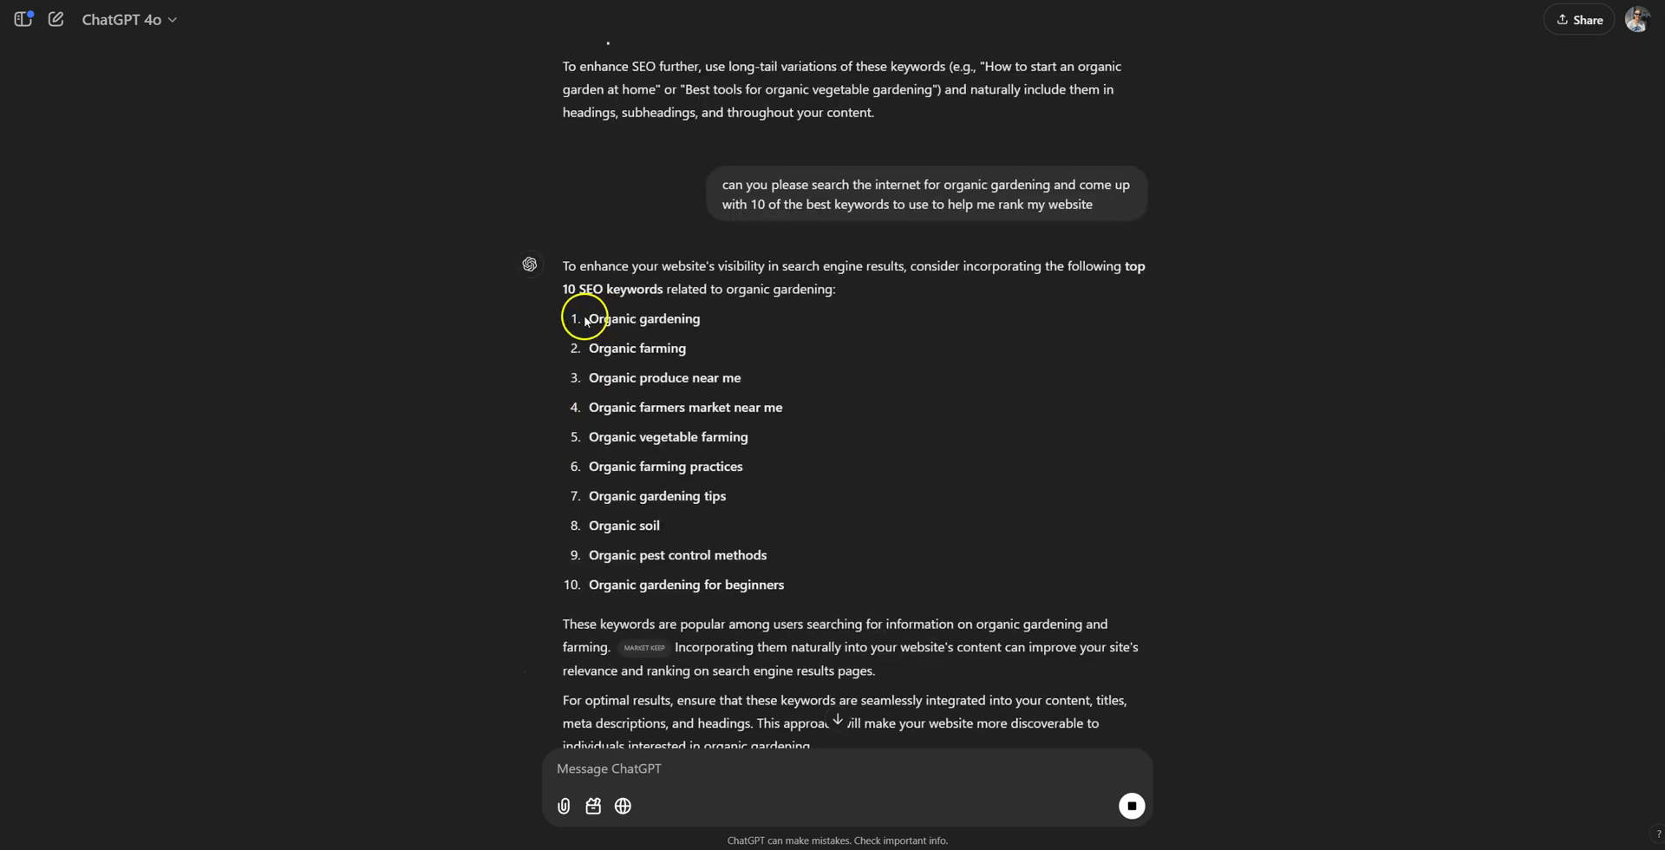
{"action": "left_click_drag", "start_coordinate": [583, 317], "coordinate": [718, 323]}
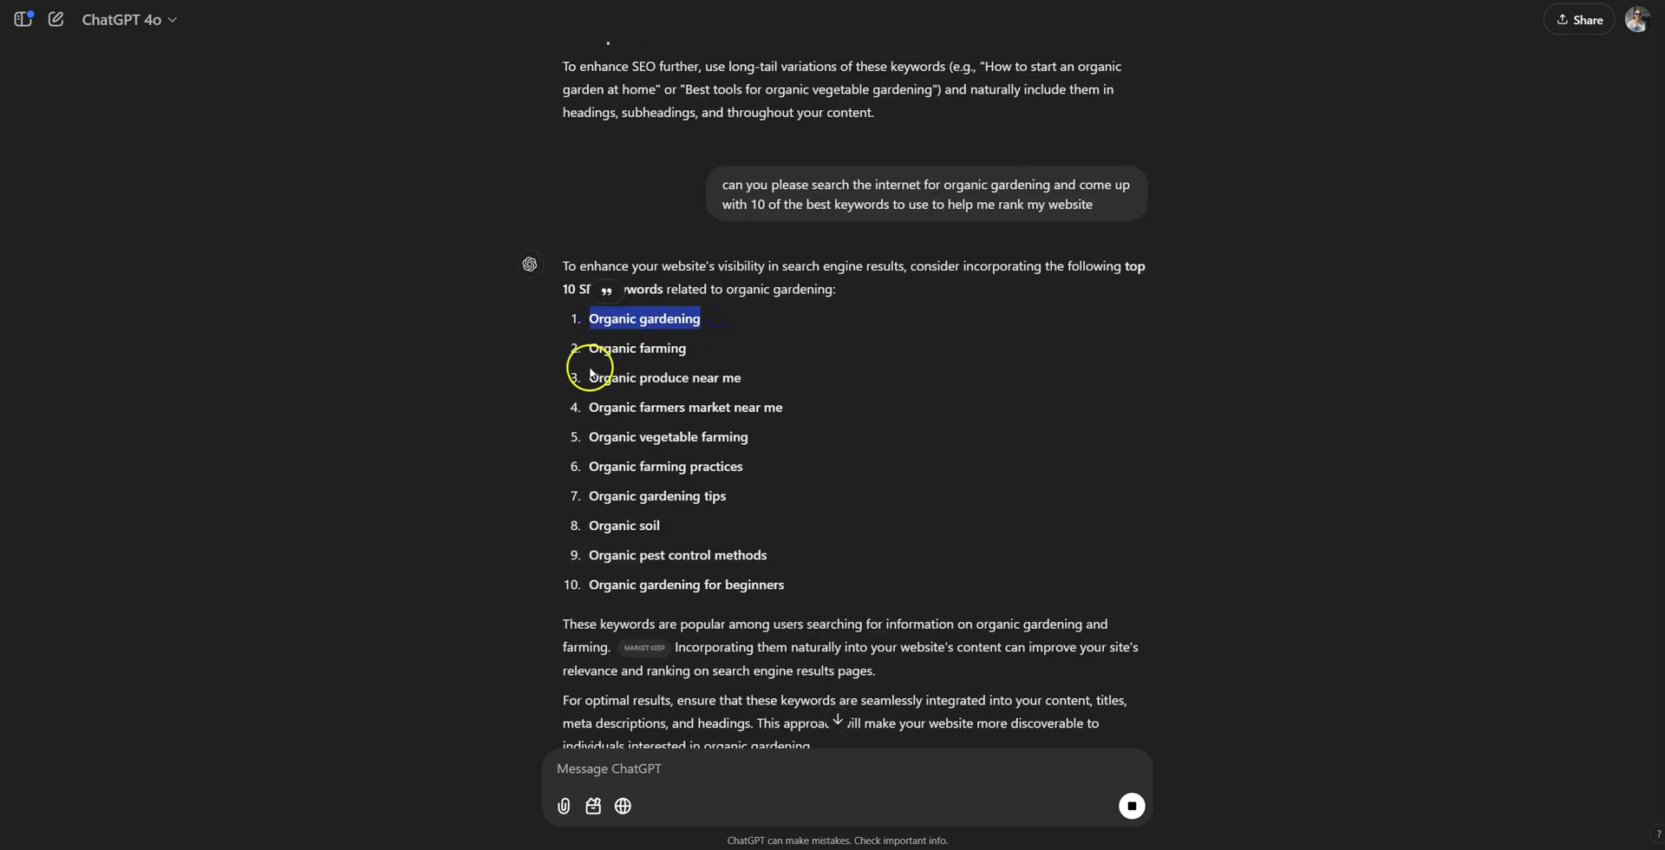
{"action": "left_click", "coordinate": [606, 332]}
{"action": "scroll", "coordinate": [606, 332], "scroll_direction": "down", "scroll_amount": 5}
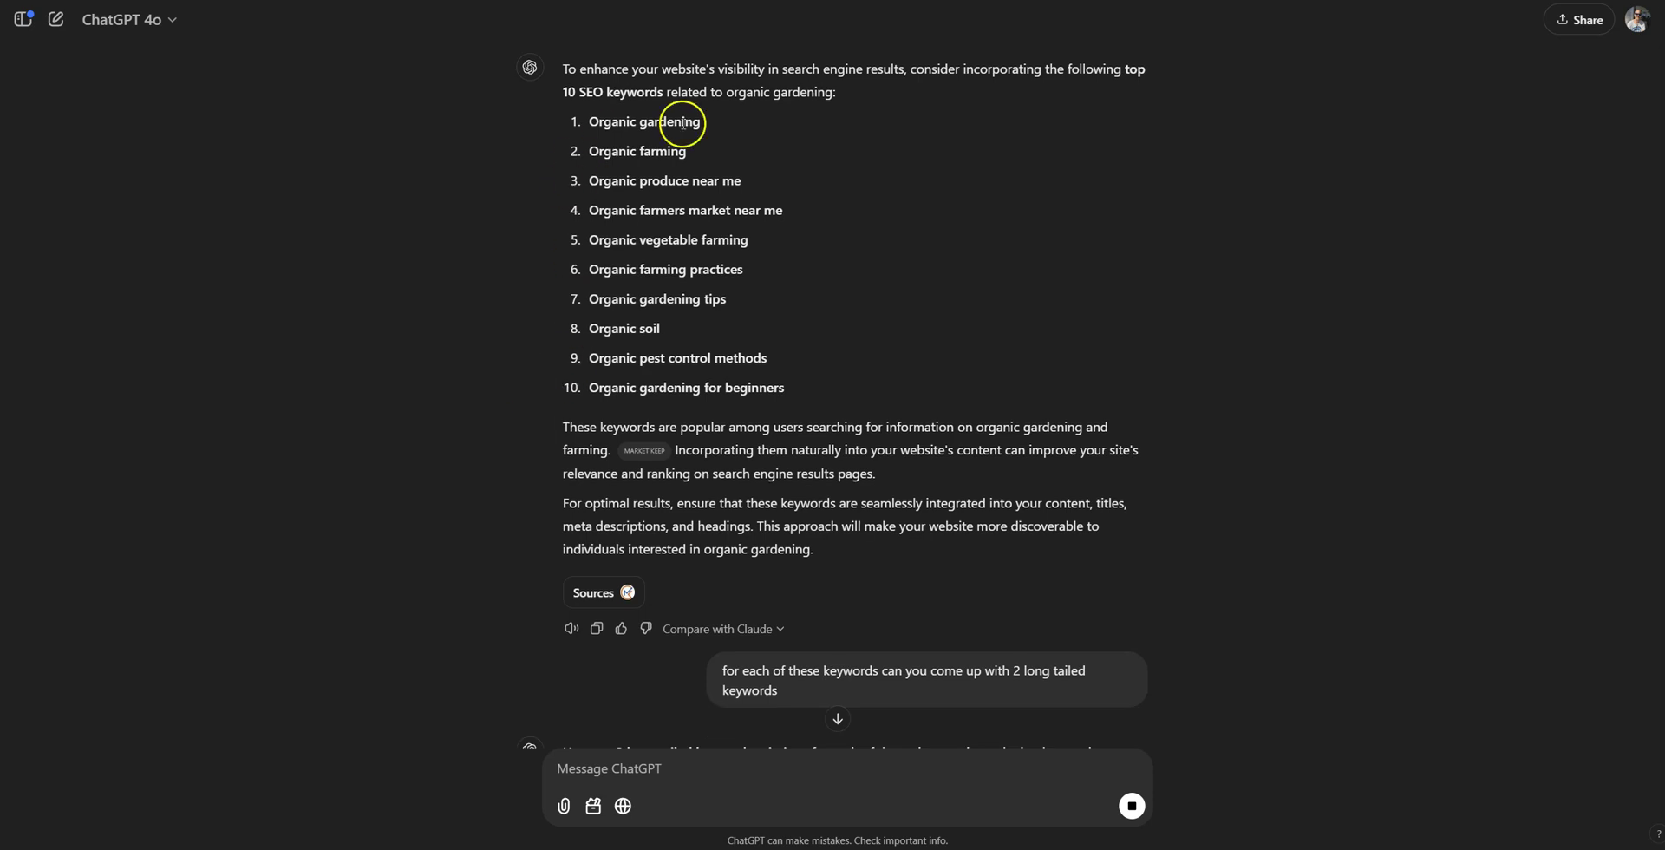
{"action": "scroll", "coordinate": [536, 405], "scroll_direction": "down", "scroll_amount": 2}
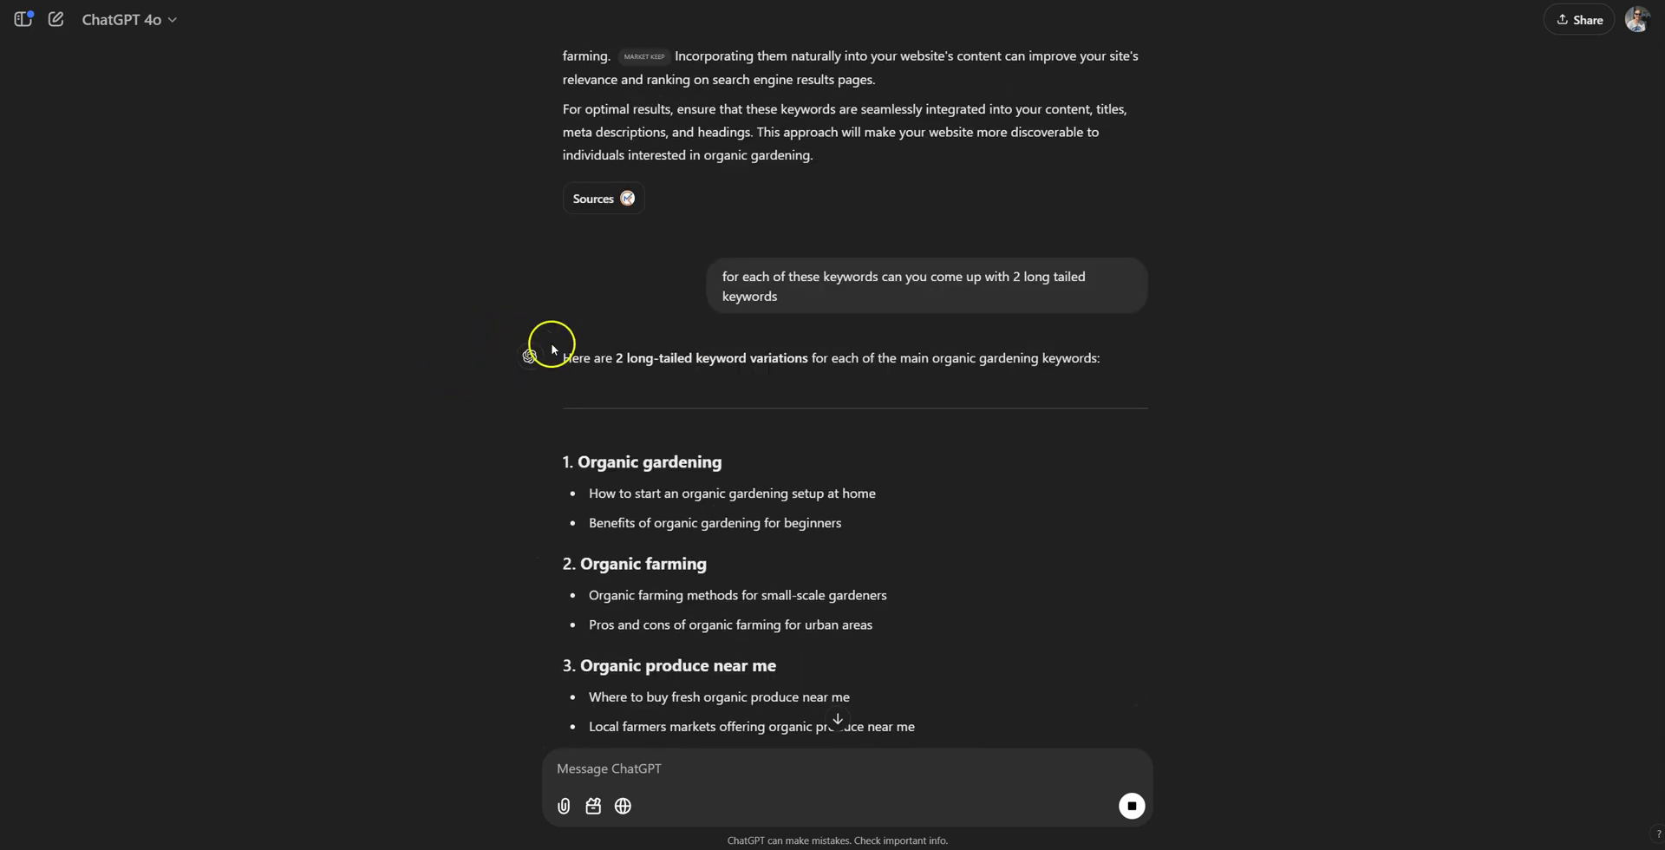
{"action": "scroll", "coordinate": [549, 346], "scroll_direction": "down", "scroll_amount": 3}
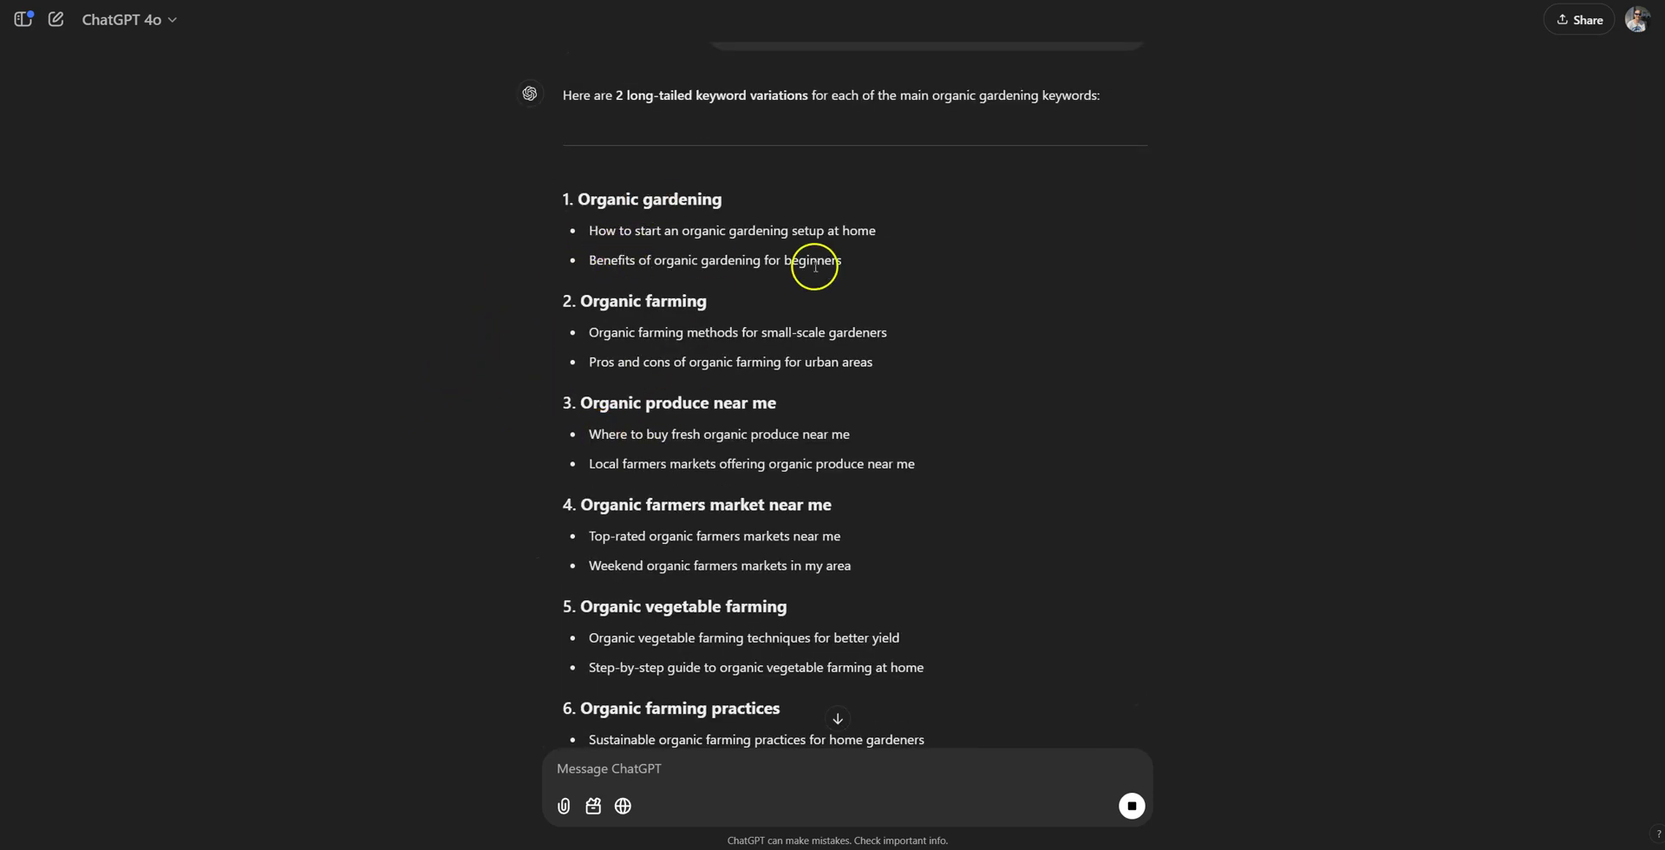
{"action": "left_click_drag", "start_coordinate": [600, 227], "coordinate": [602, 286]}
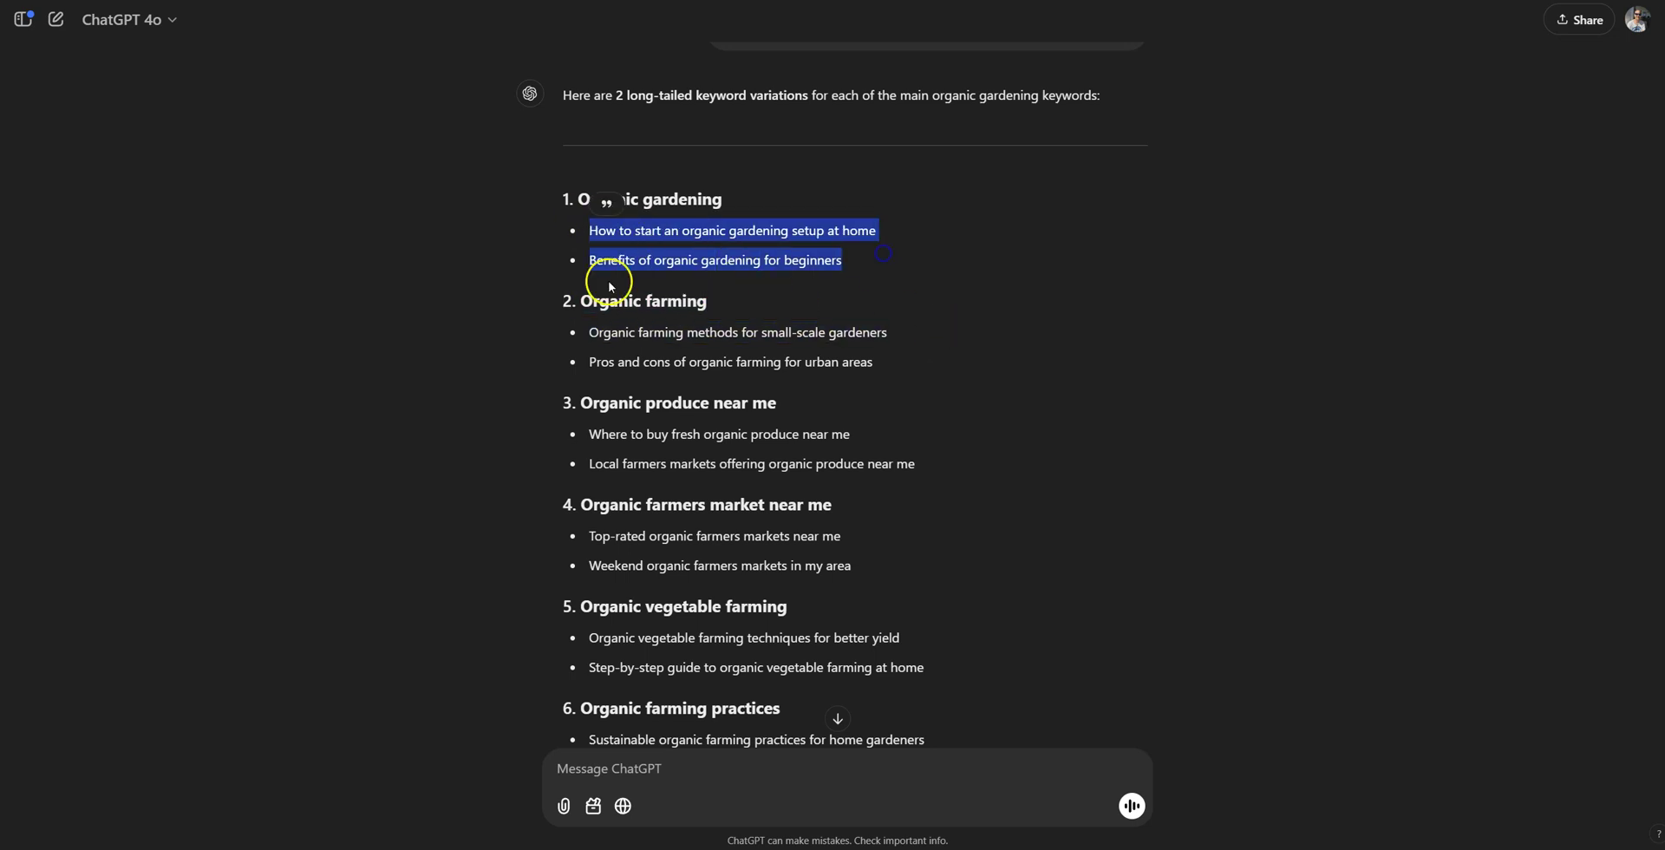
{"action": "left_click", "coordinate": [651, 260]}
{"action": "left_click_drag", "start_coordinate": [585, 204], "coordinate": [766, 199]}
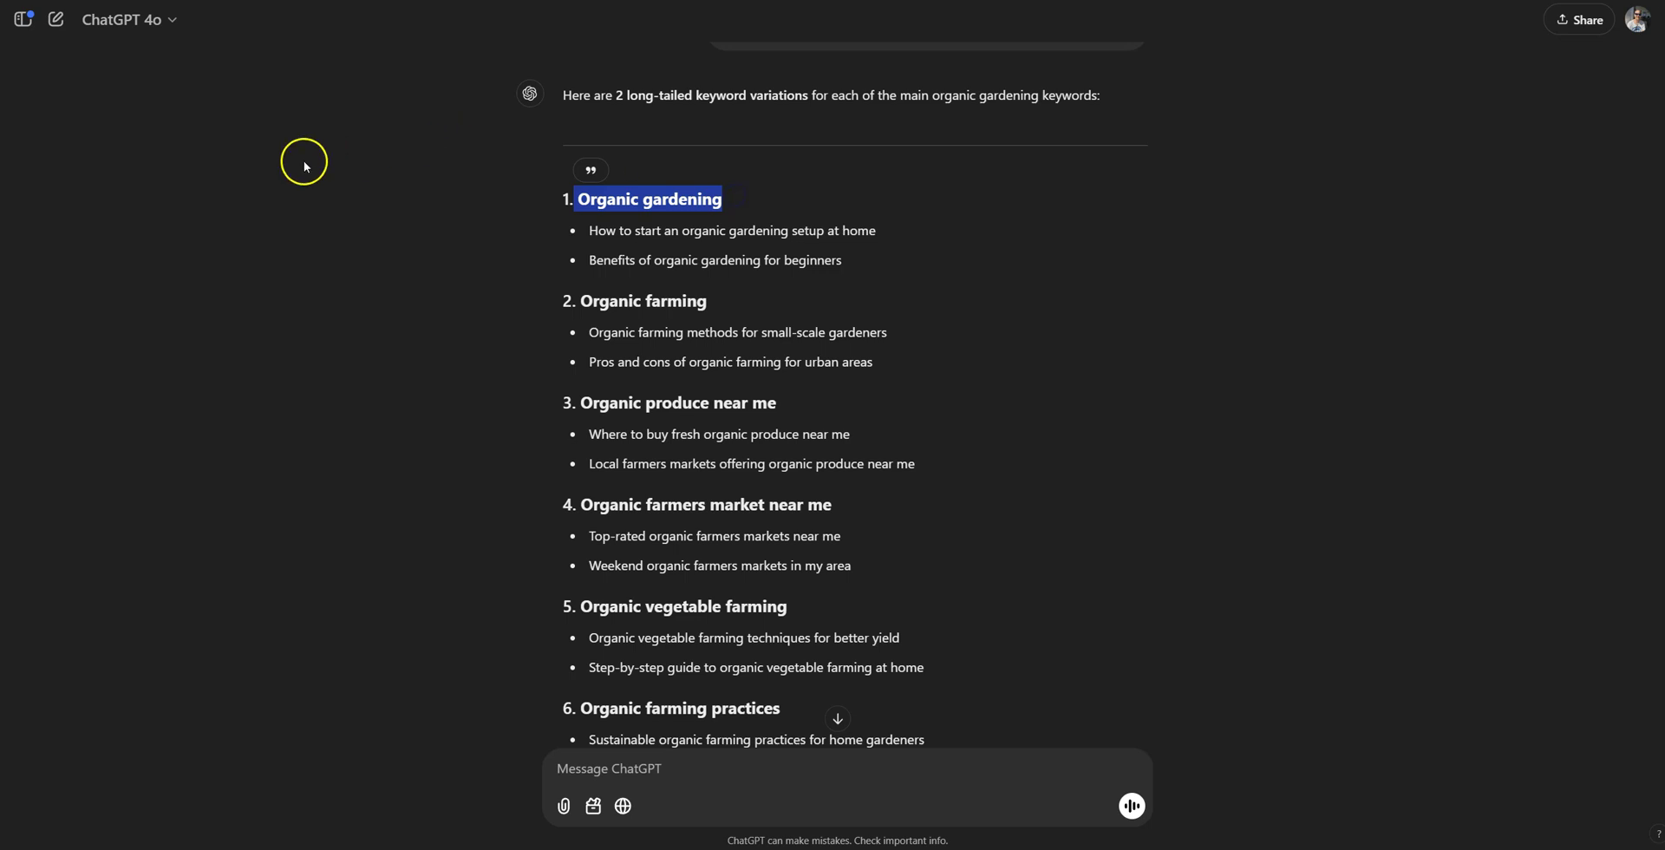
Step: Examine the main keyword "Organic gardening" and its first long-tailed variation, "How to start an organic gardening setup at home"
{"action": "left_click", "coordinate": [361, 154]}
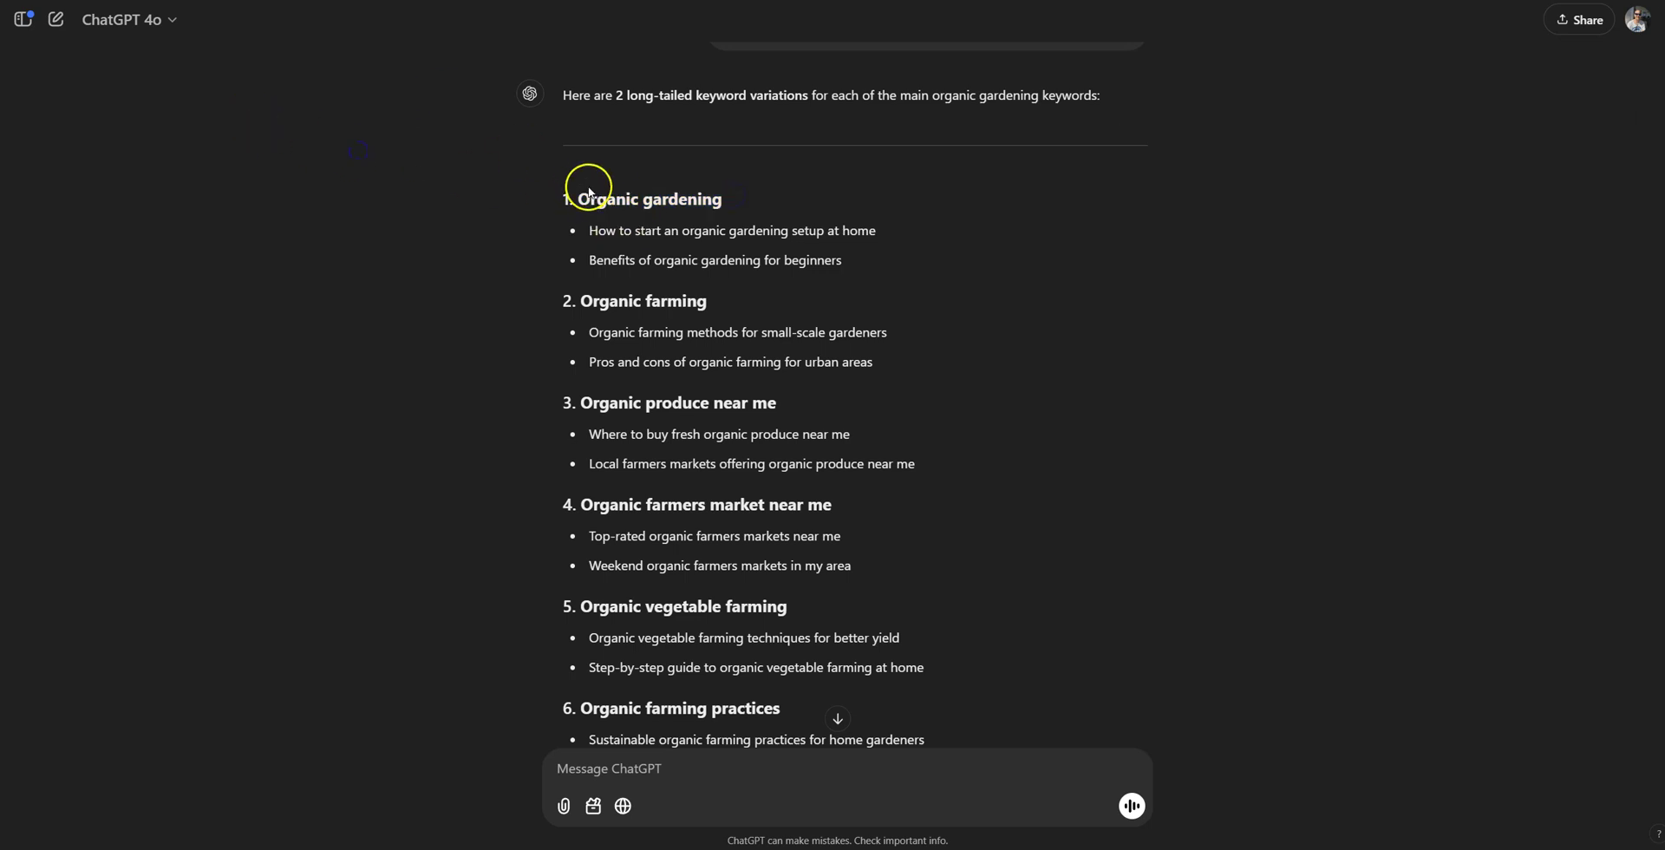
{"action": "left_click_drag", "start_coordinate": [576, 200], "coordinate": [721, 204]}
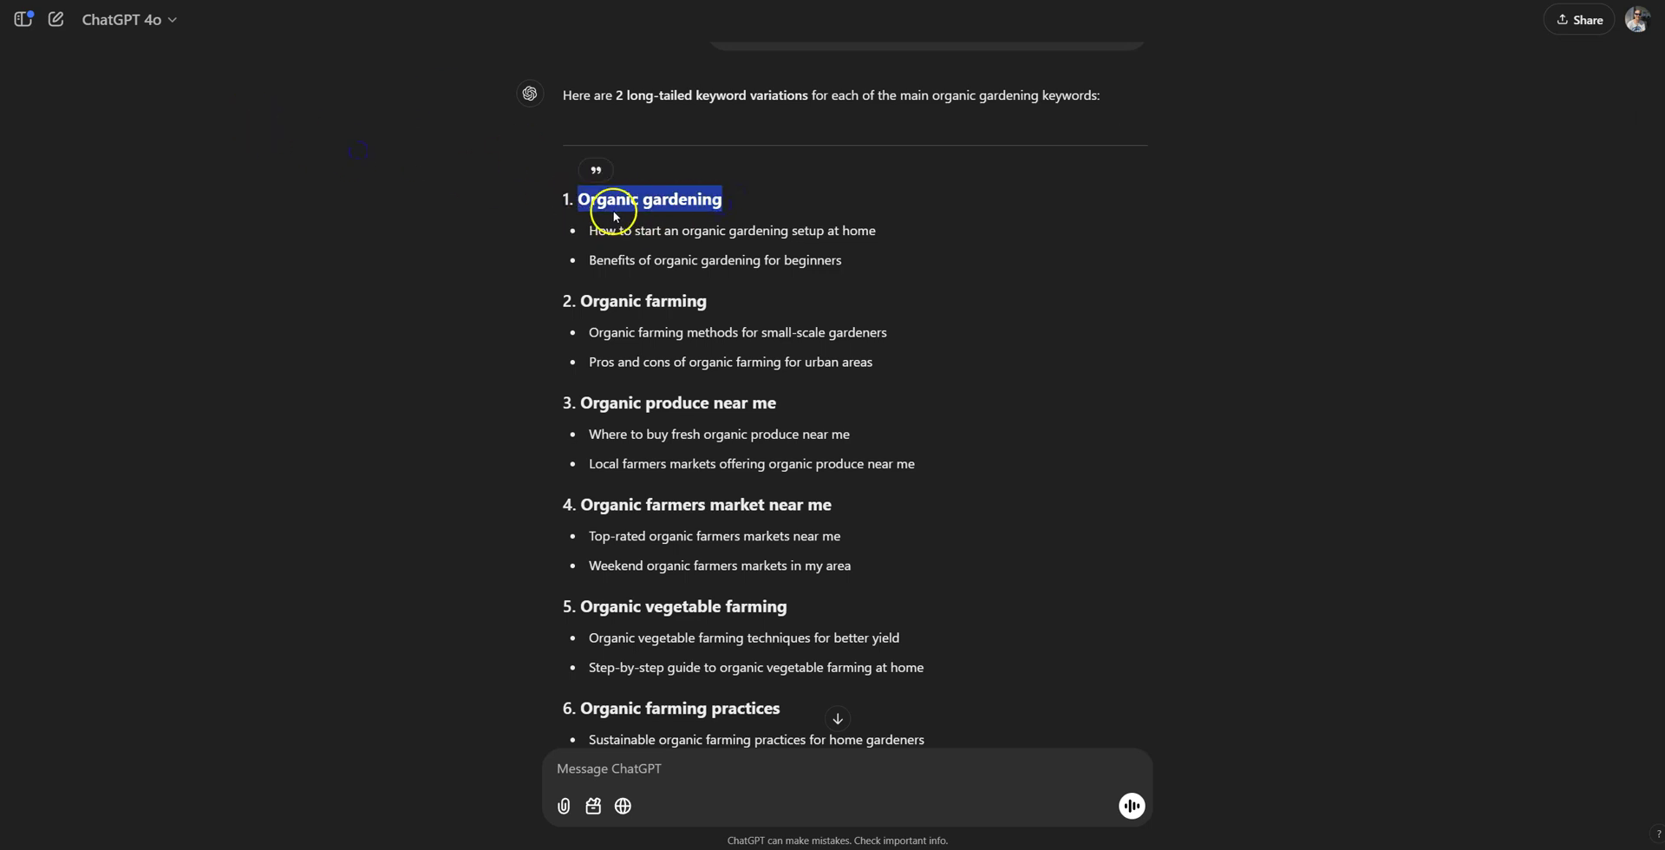
{"action": "left_click_drag", "start_coordinate": [560, 198], "coordinate": [767, 200]}
{"action": "left_click", "coordinate": [562, 230]}
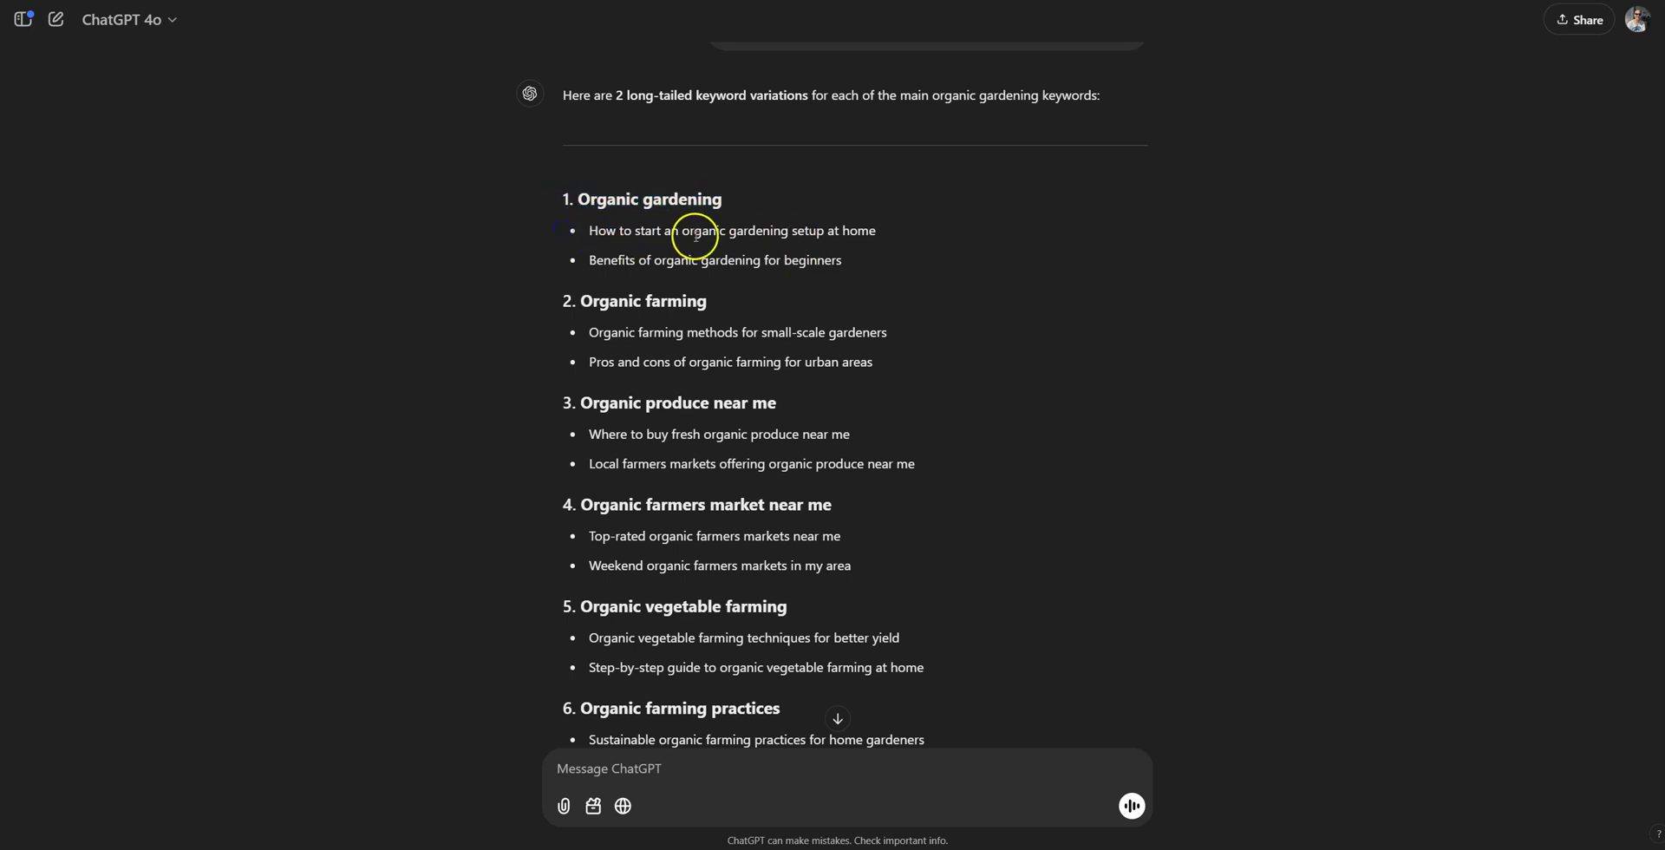
{"action": "left_click_drag", "start_coordinate": [617, 230], "coordinate": [876, 231]}
{"action": "left_click", "coordinate": [598, 234]}
{"action": "left_click_drag", "start_coordinate": [587, 230], "coordinate": [880, 249]}
{"action": "left_click", "coordinate": [880, 249]}
Step: Read through the long-tailed variations of all ten keywords, focusing on the two under "Organic produce near me"
{"action": "scroll", "coordinate": [602, 434], "scroll_direction": "down", "scroll_amount": 5}
{"action": "scroll", "coordinate": [660, 511], "scroll_direction": "down", "scroll_amount": 2}
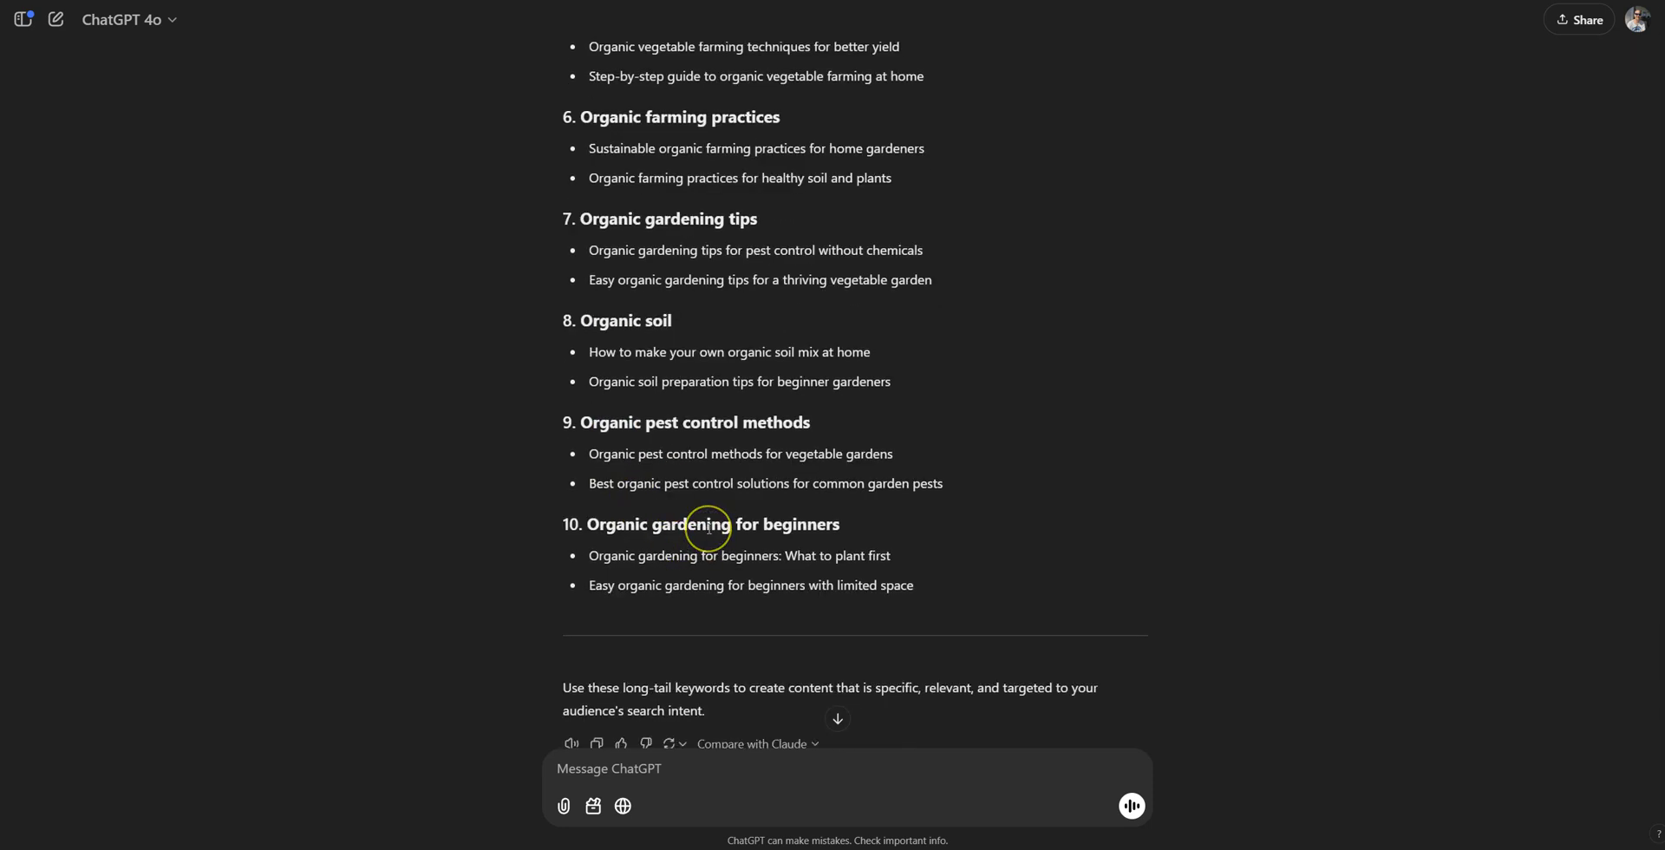
{"action": "scroll", "coordinate": [499, 486], "scroll_direction": "down", "scroll_amount": 1}
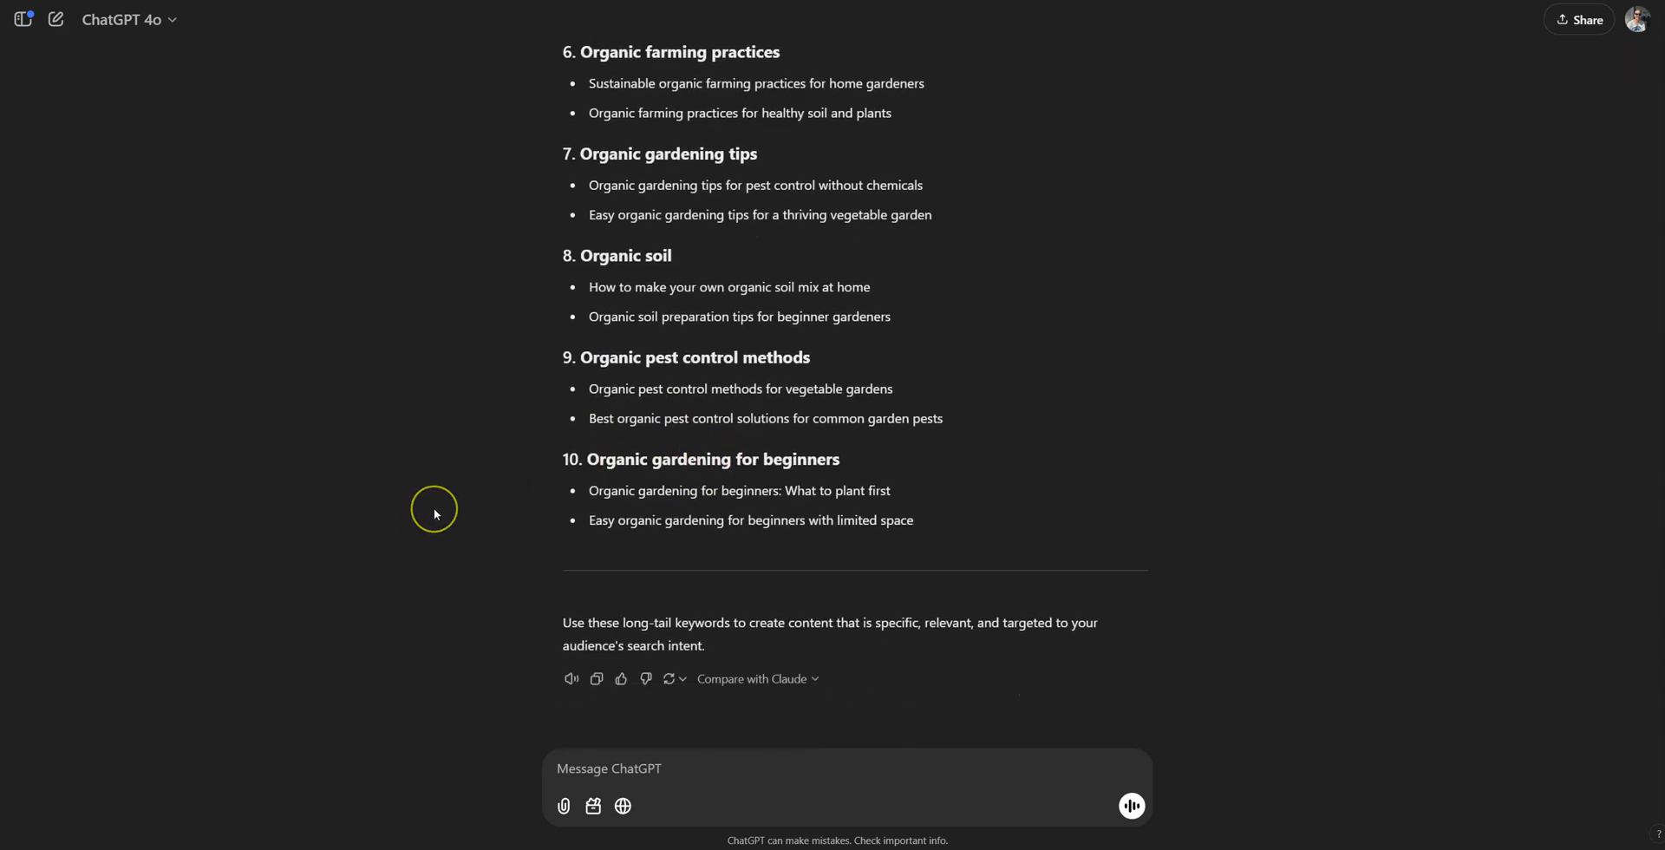
{"action": "scroll", "coordinate": [434, 507], "scroll_direction": "up", "scroll_amount": 9}
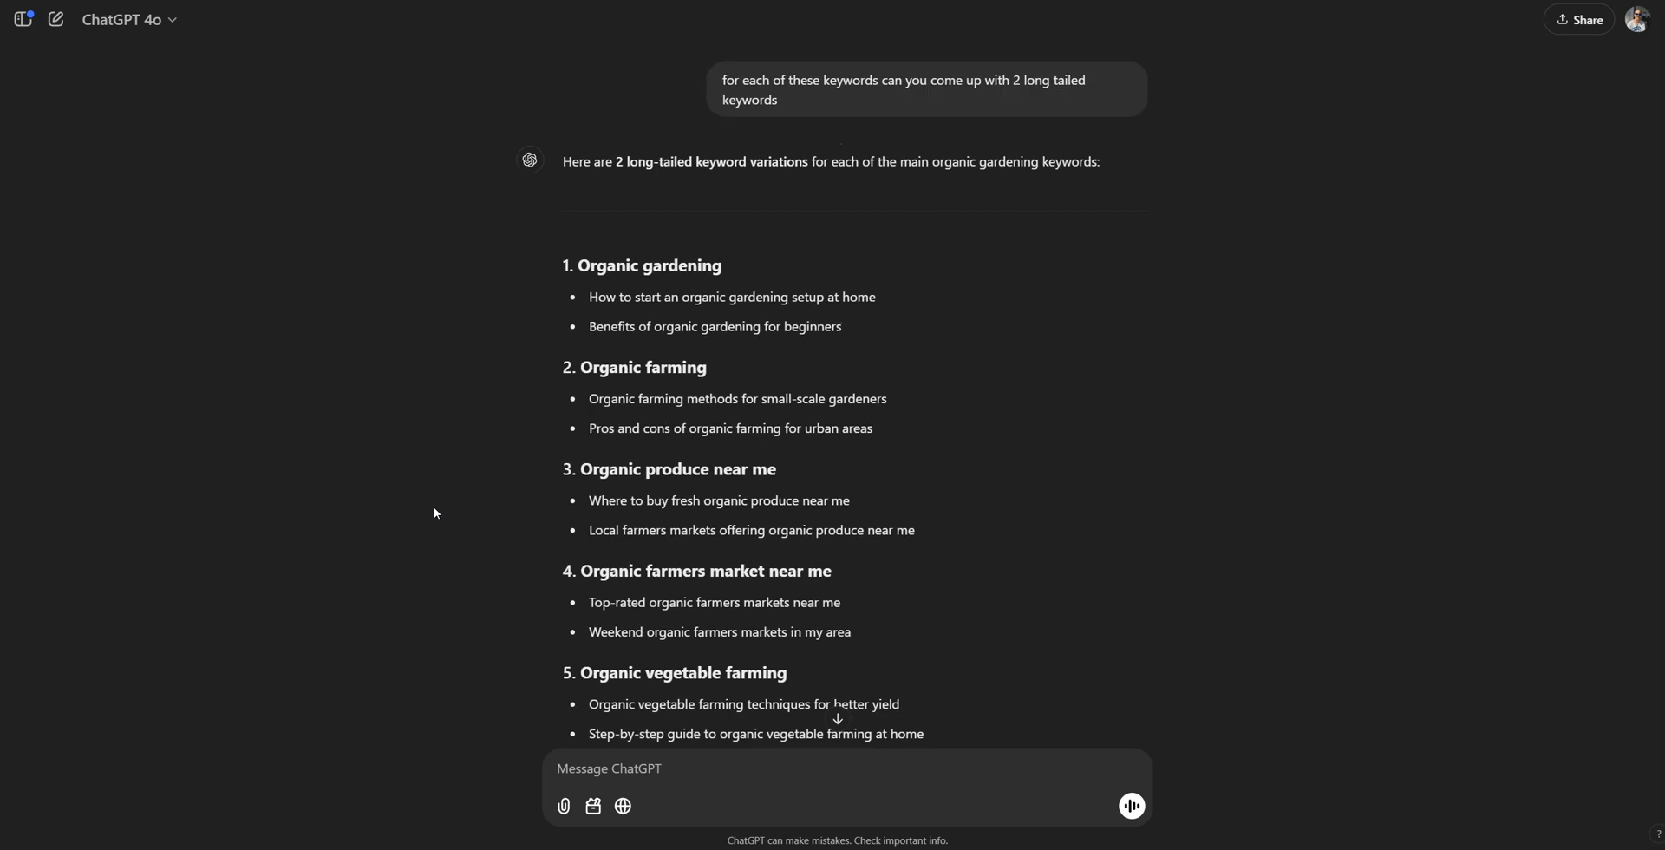
{"action": "scroll", "coordinate": [564, 355], "scroll_direction": "down", "scroll_amount": 2}
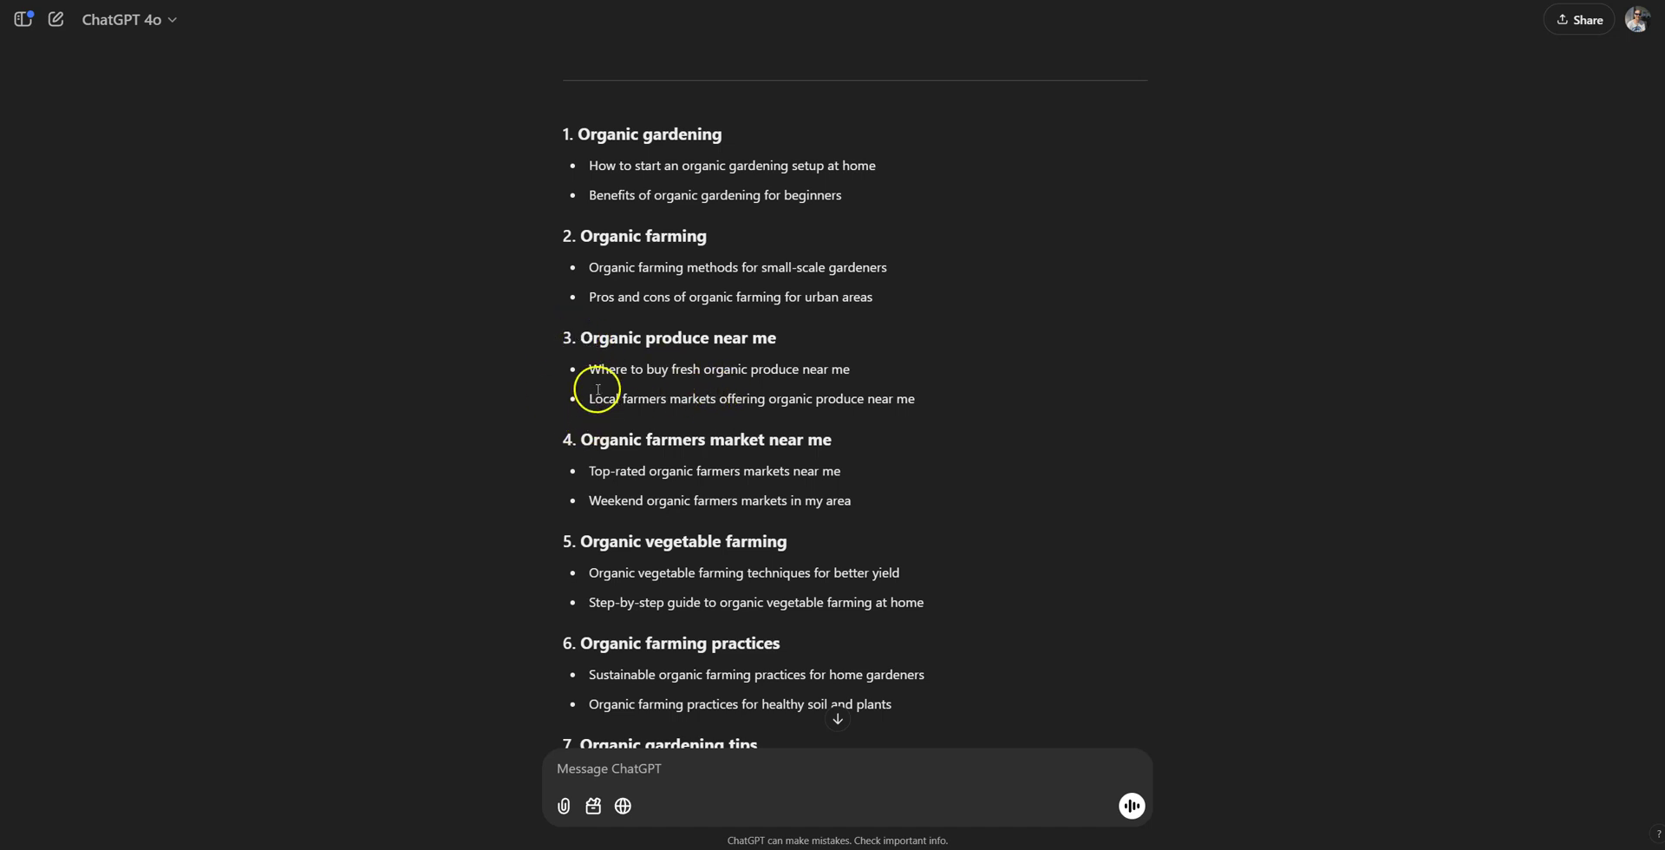
{"action": "left_click_drag", "start_coordinate": [593, 367], "coordinate": [768, 417]}
{"action": "left_click", "coordinate": [761, 404]}
{"action": "scroll", "coordinate": [684, 531], "scroll_direction": "down", "scroll_amount": 5}
Step: Go back to the request for 3 main blog categories and review the suggested categories with their topics
{"action": "scroll", "coordinate": [565, 525], "scroll_direction": "up", "scroll_amount": 10}
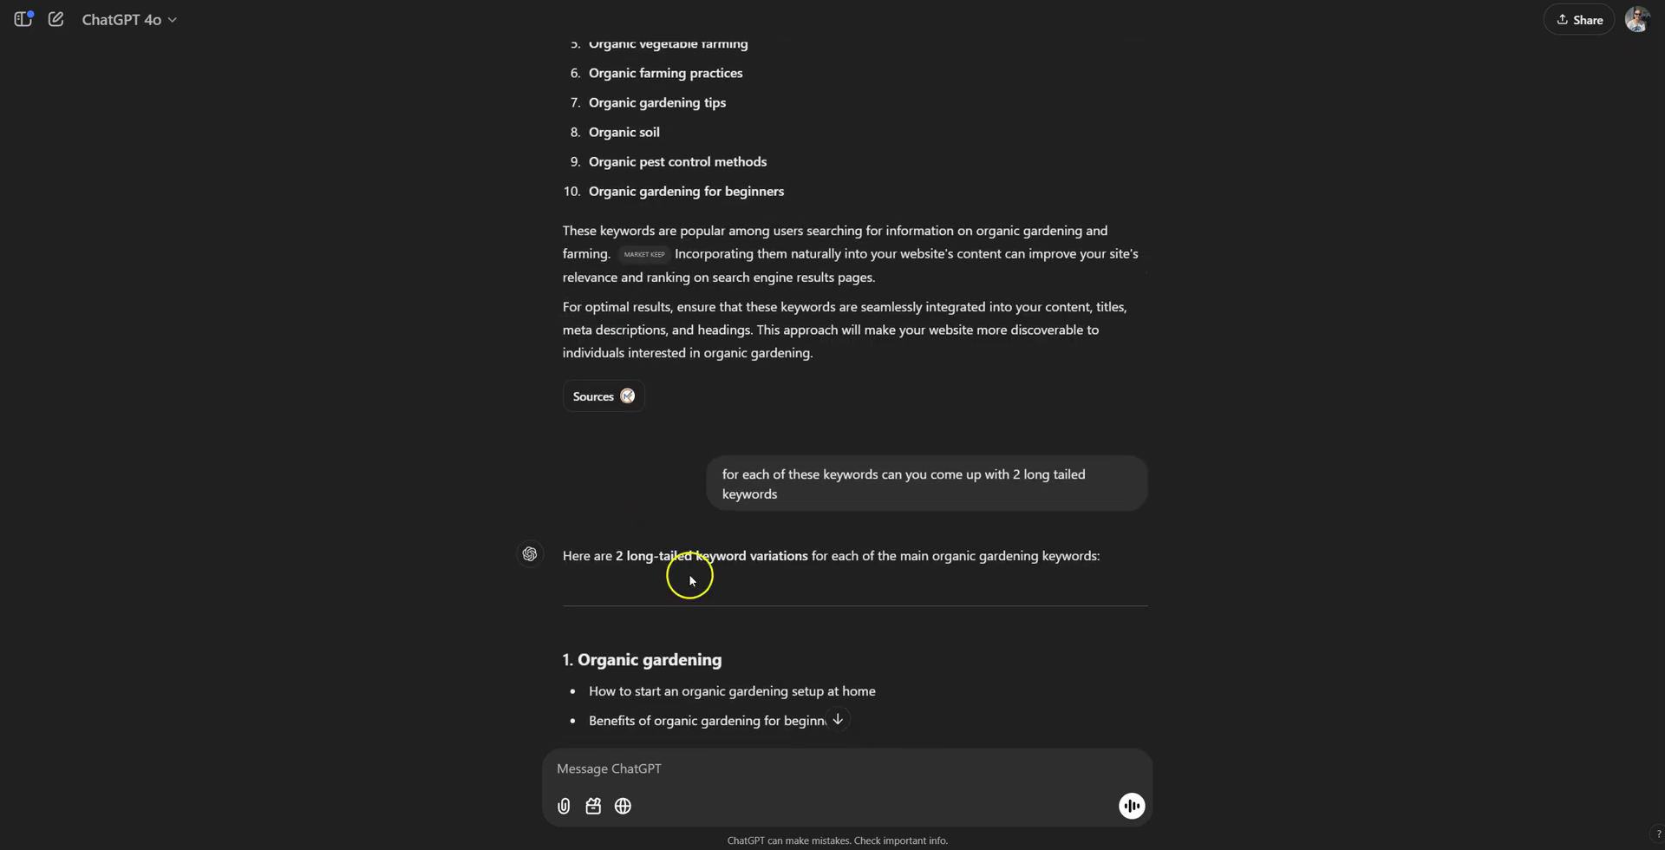
{"action": "scroll", "coordinate": [607, 565], "scroll_direction": "up", "scroll_amount": 12}
{"action": "scroll", "coordinate": [608, 565], "scroll_direction": "up", "scroll_amount": 15}
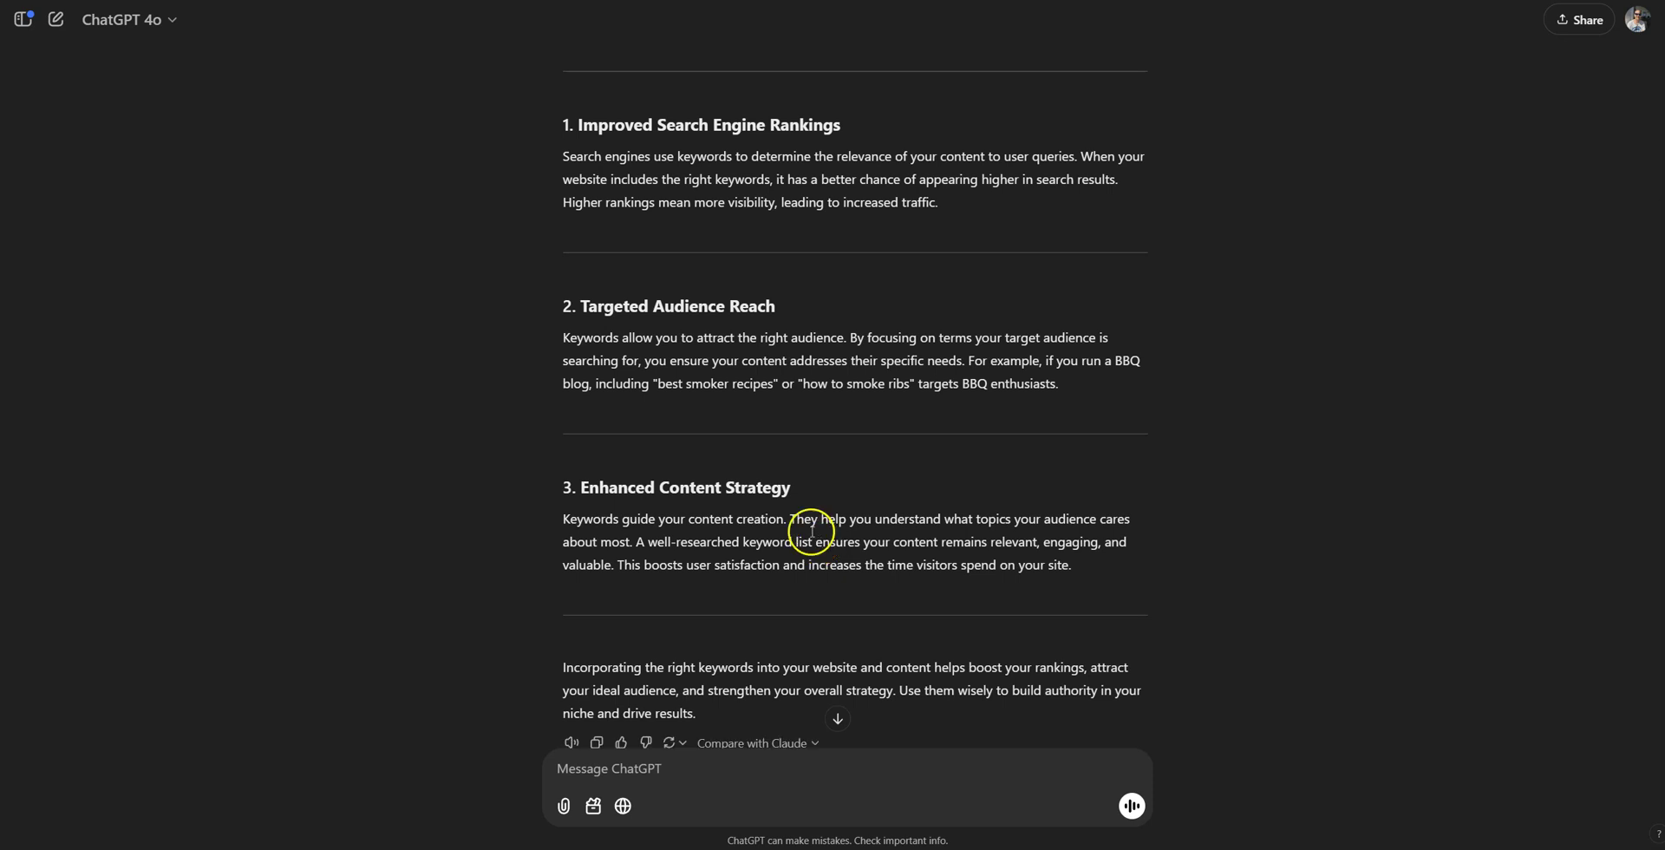
{"action": "scroll", "coordinate": [807, 532], "scroll_direction": "down", "scroll_amount": 13}
{"action": "scroll", "coordinate": [680, 530], "scroll_direction": "down", "scroll_amount": 3}
{"action": "scroll", "coordinate": [794, 279], "scroll_direction": "up", "scroll_amount": 8}
{"action": "scroll", "coordinate": [795, 414], "scroll_direction": "up", "scroll_amount": 2}
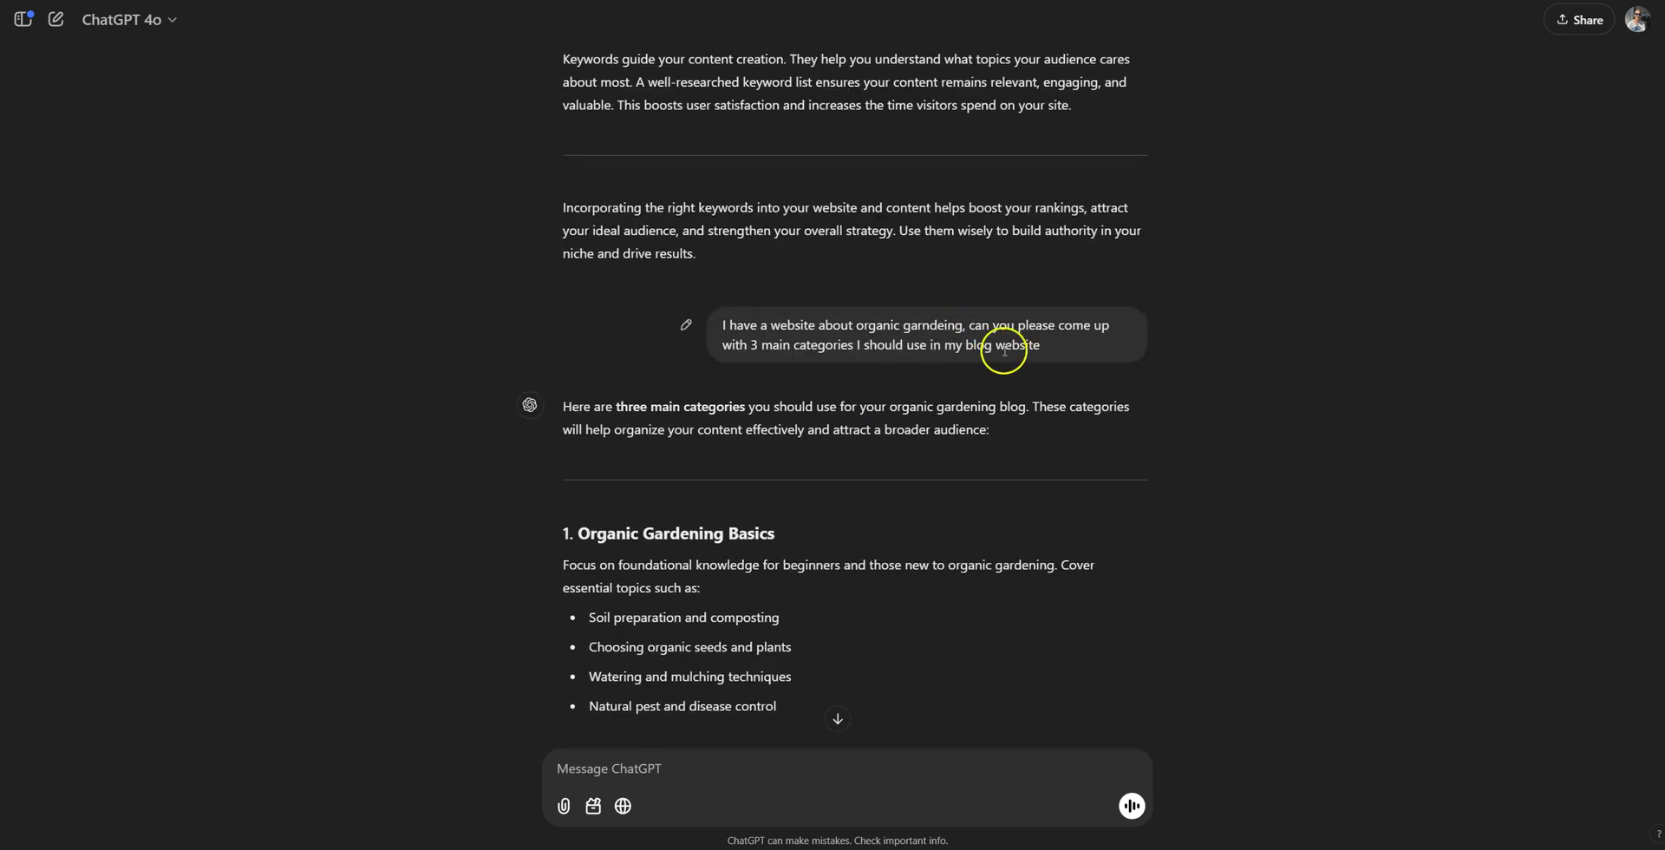
{"action": "scroll", "coordinate": [645, 408], "scroll_direction": "down", "scroll_amount": 10}
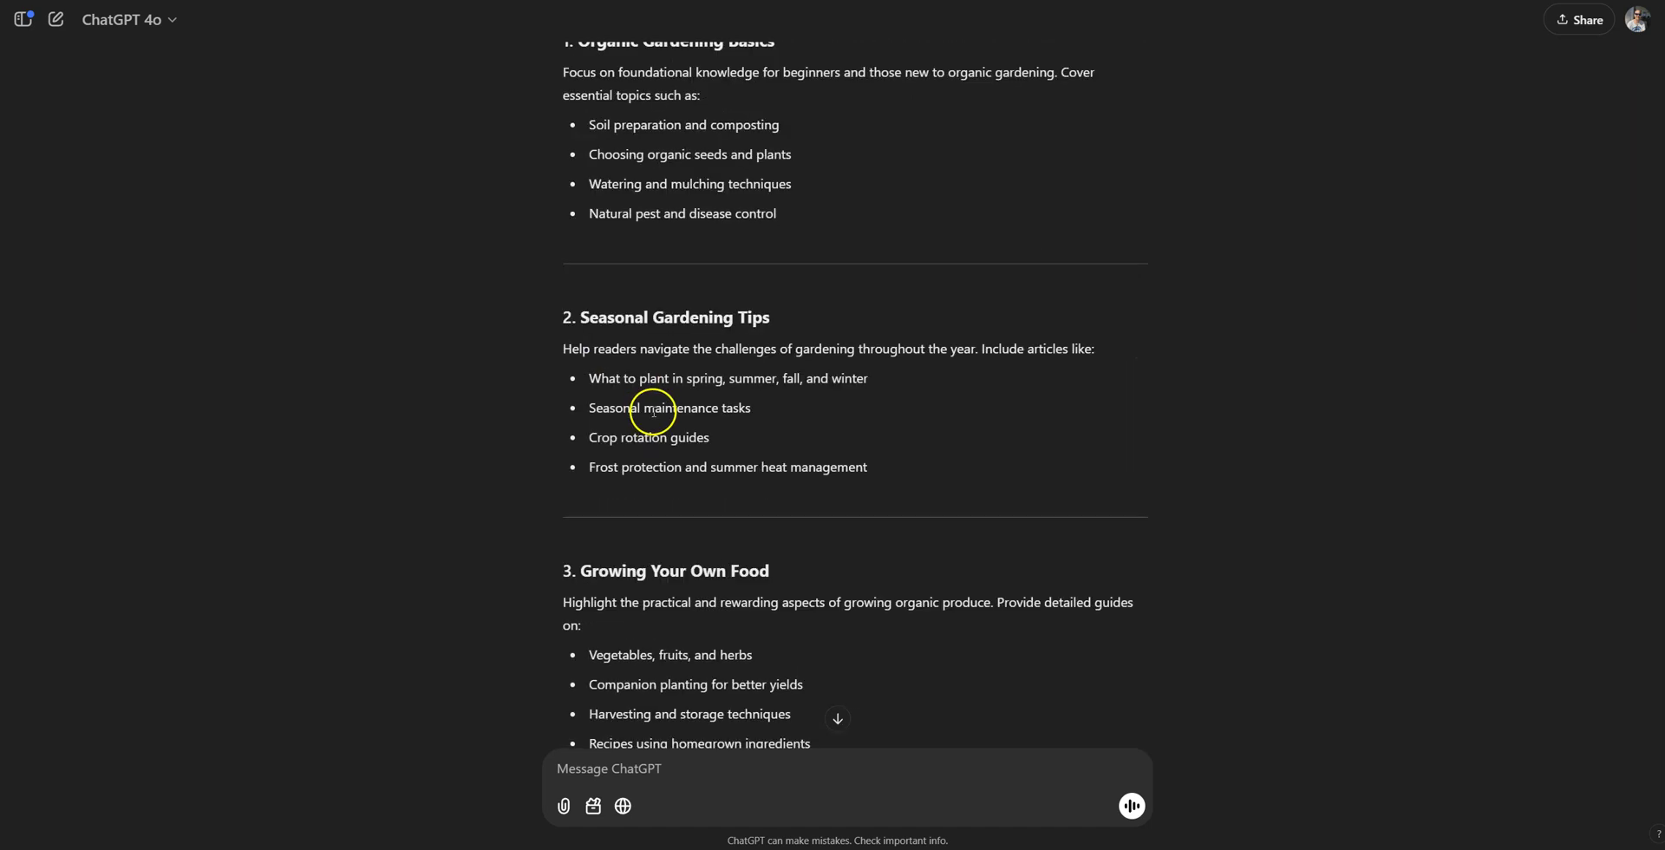
{"action": "scroll", "coordinate": [673, 376], "scroll_direction": "up", "scroll_amount": 3}
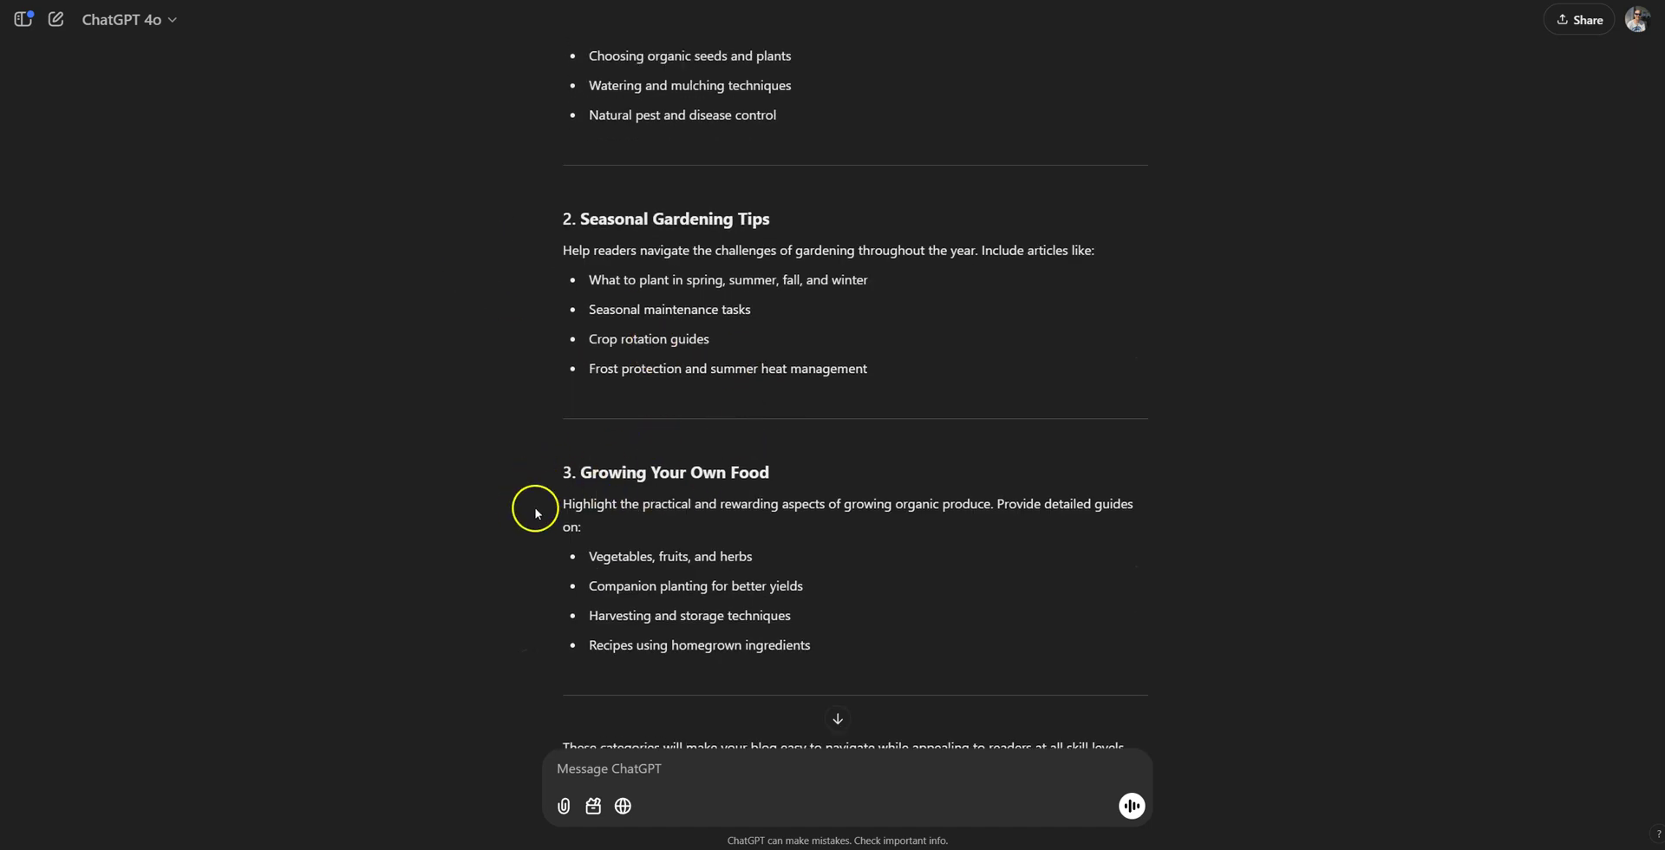
{"action": "scroll", "coordinate": [564, 444], "scroll_direction": "down", "scroll_amount": 2}
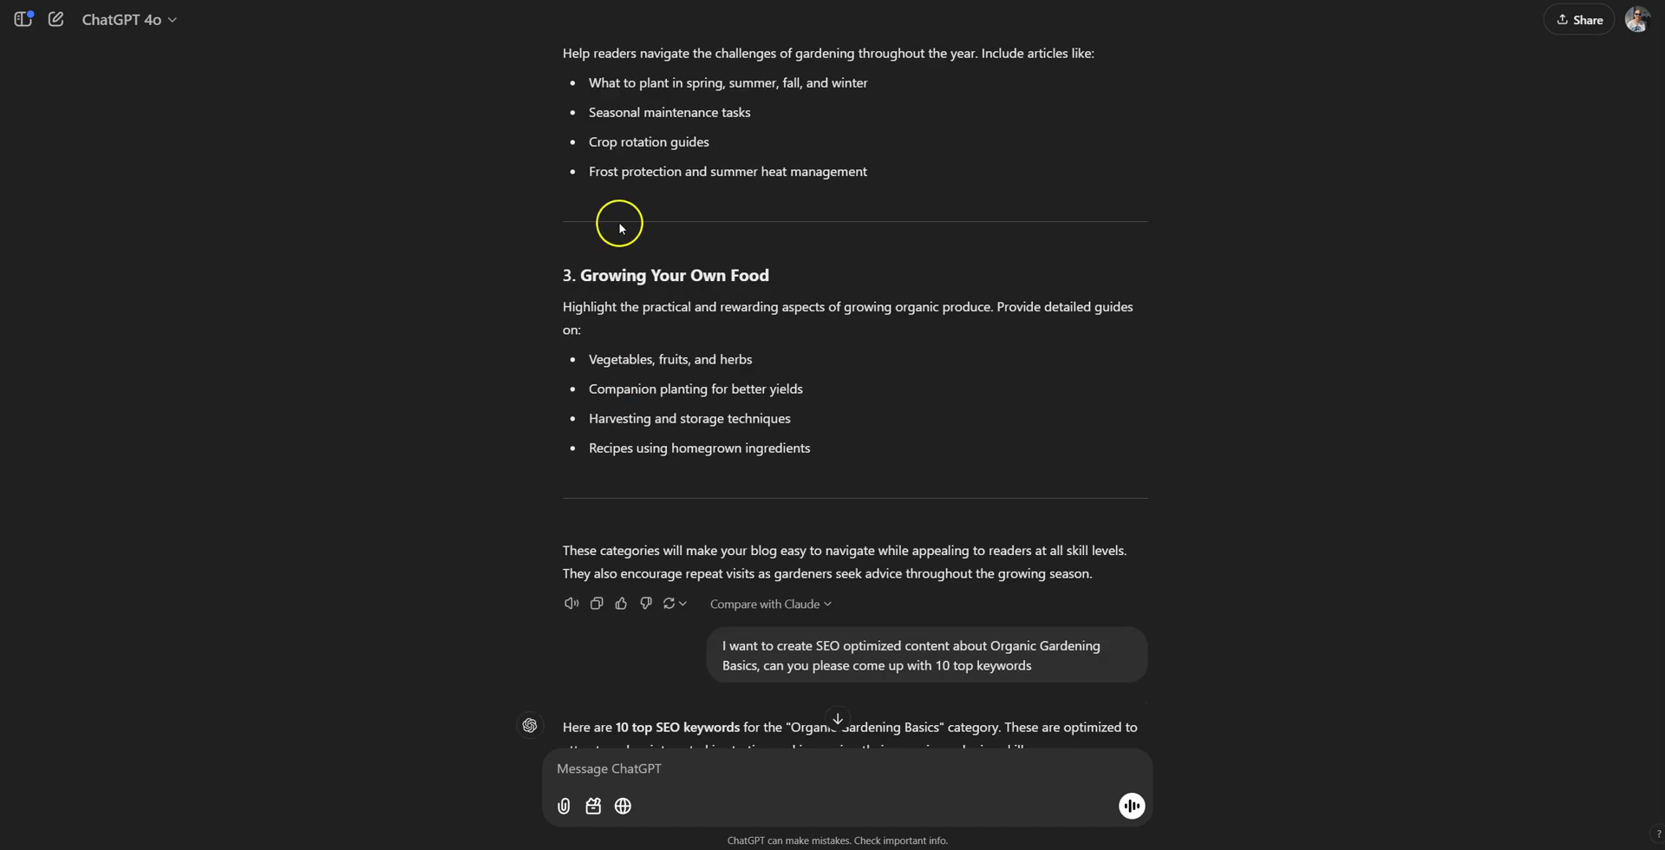
{"action": "scroll", "coordinate": [643, 263], "scroll_direction": "up", "scroll_amount": 5}
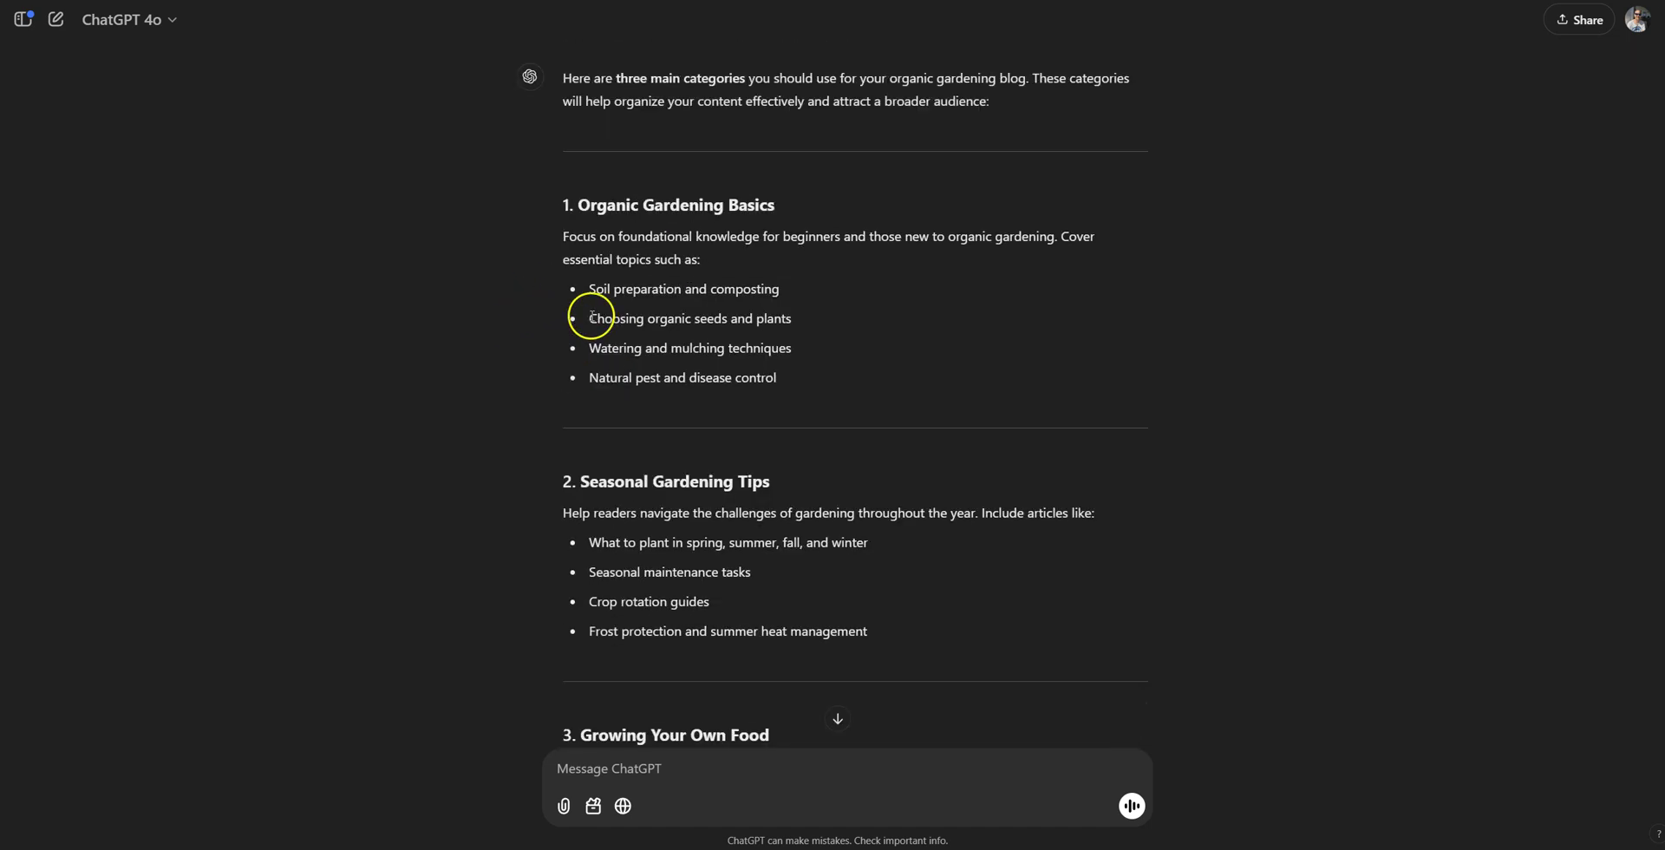
{"action": "scroll", "coordinate": [650, 433], "scroll_direction": "down", "scroll_amount": 6}
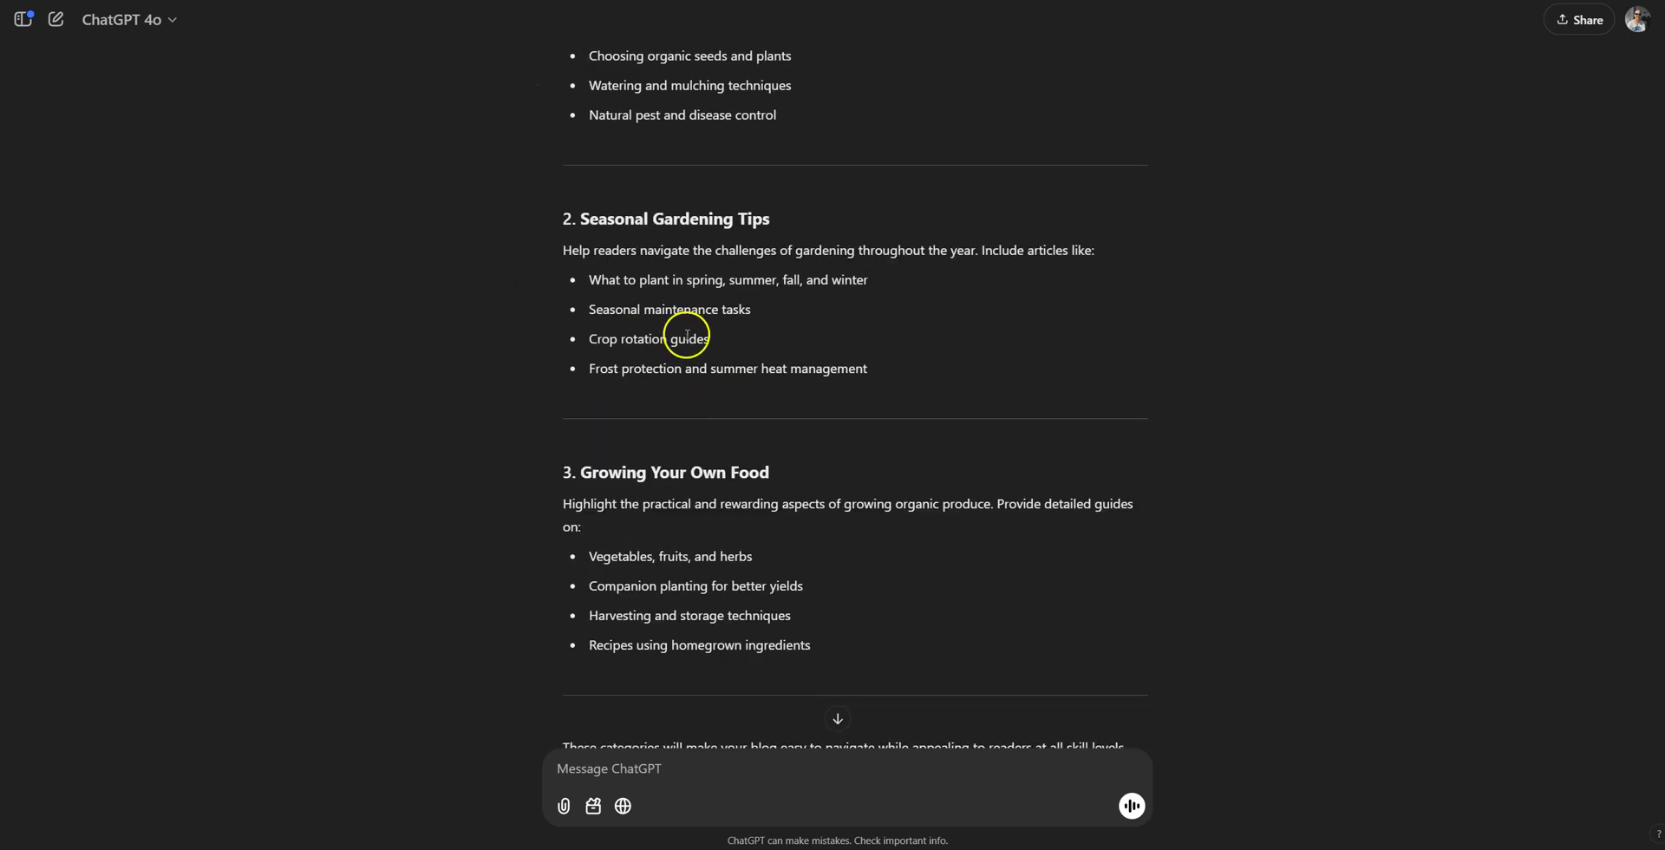
Step: Review the 10 SEO keywords for Organic Gardening Basics and the 10 keywords from the internet search
{"action": "scroll", "coordinate": [678, 438], "scroll_direction": "down", "scroll_amount": 3}
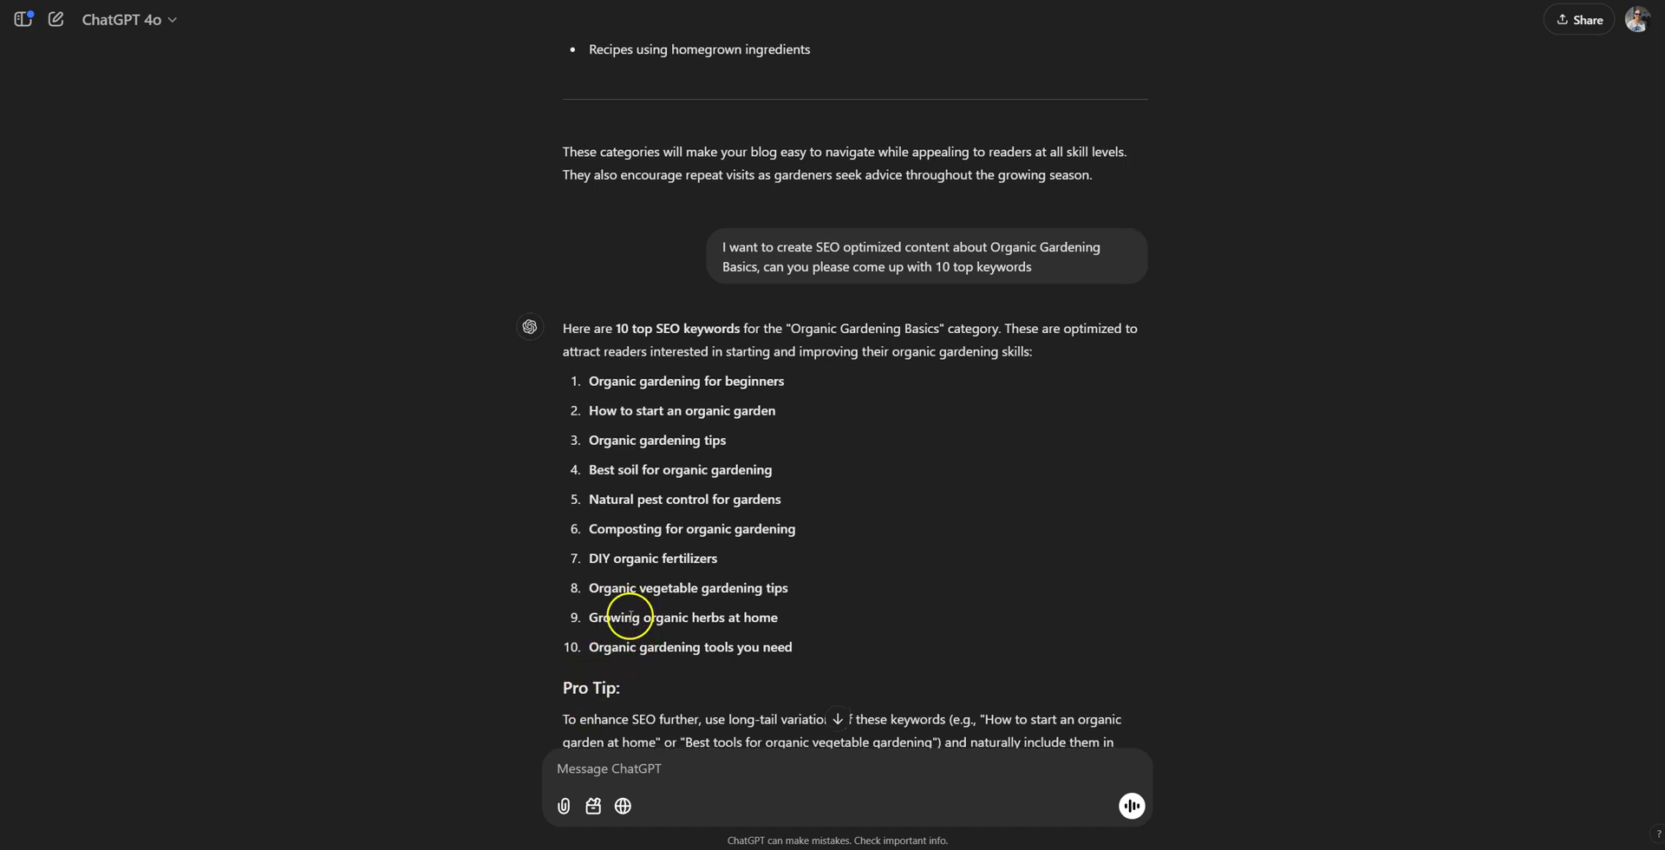
{"action": "scroll", "coordinate": [625, 624], "scroll_direction": "down", "scroll_amount": 2}
{"action": "scroll", "coordinate": [632, 253], "scroll_direction": "down", "scroll_amount": 7}
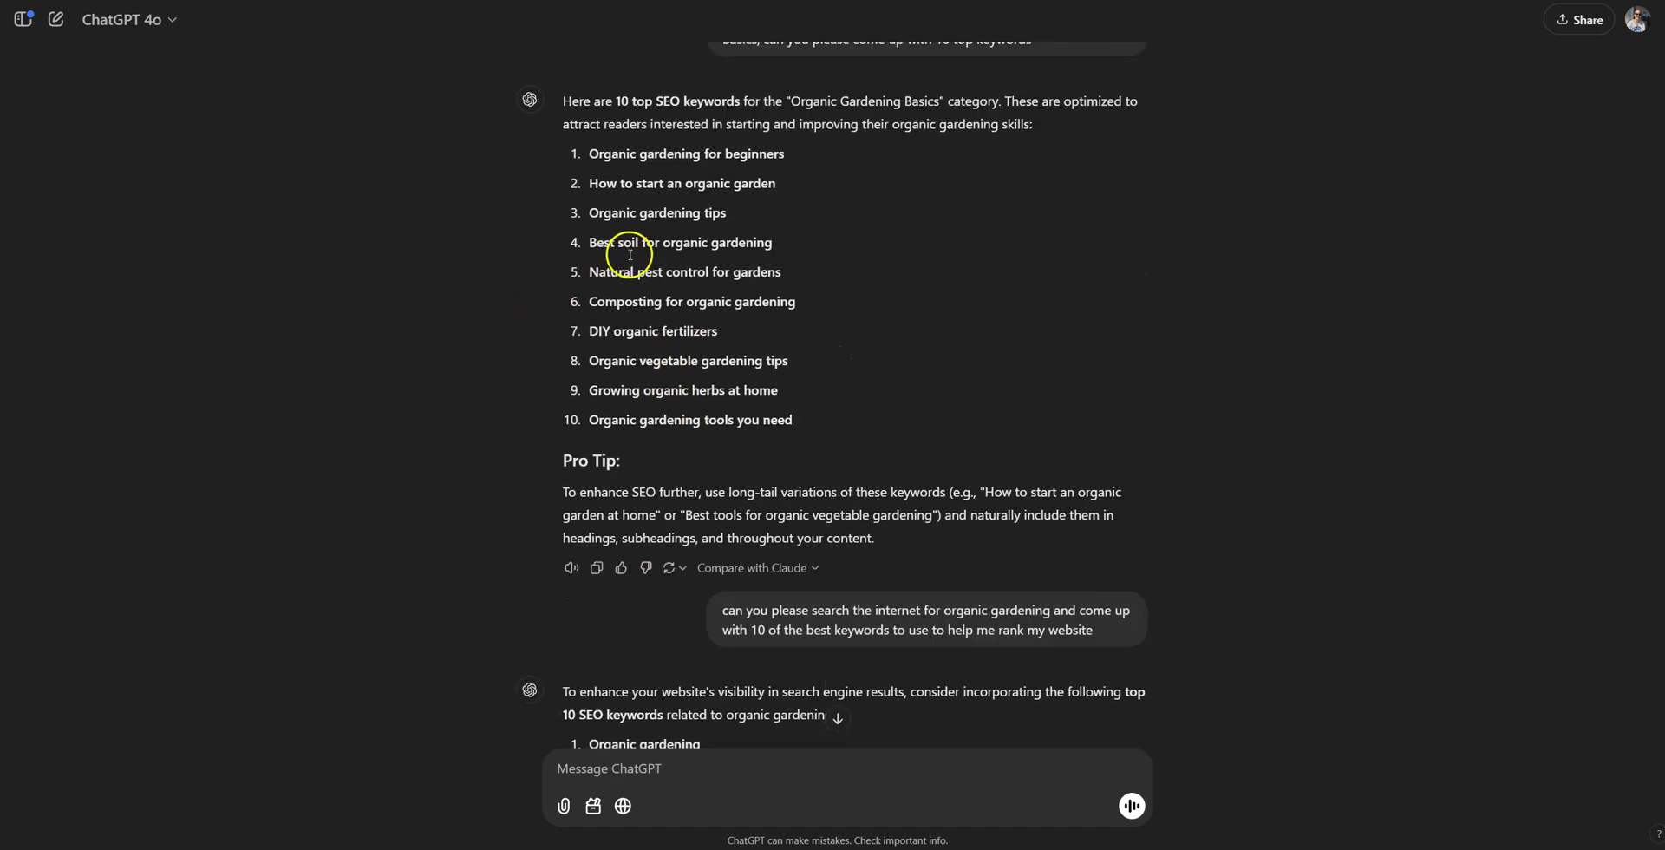
{"action": "scroll", "coordinate": [718, 351], "scroll_direction": "down", "scroll_amount": 8}
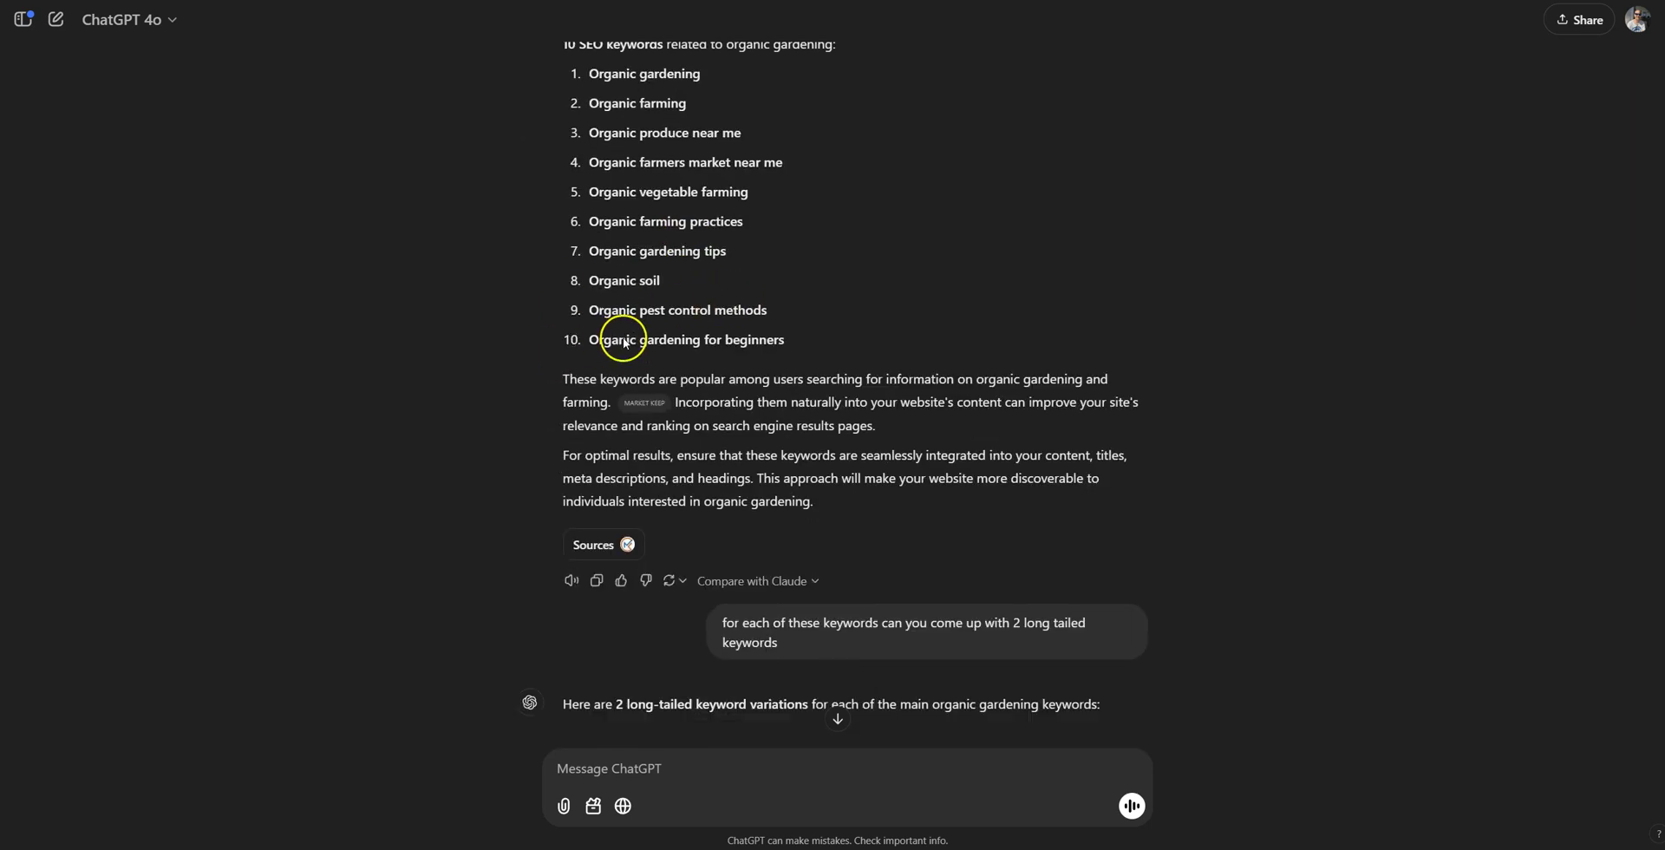
{"action": "left_click_drag", "start_coordinate": [535, 124], "coordinate": [926, 675]}
{"action": "scroll", "coordinate": [693, 521], "scroll_direction": "down", "scroll_amount": 3}
{"action": "left_click", "coordinate": [569, 428]}
Step: Look over the complete long-tailed keyword answer once more, from "Organic gardening" down to "Organic gardening for beginners"
{"action": "scroll", "coordinate": [569, 428], "scroll_direction": "down", "scroll_amount": 4}
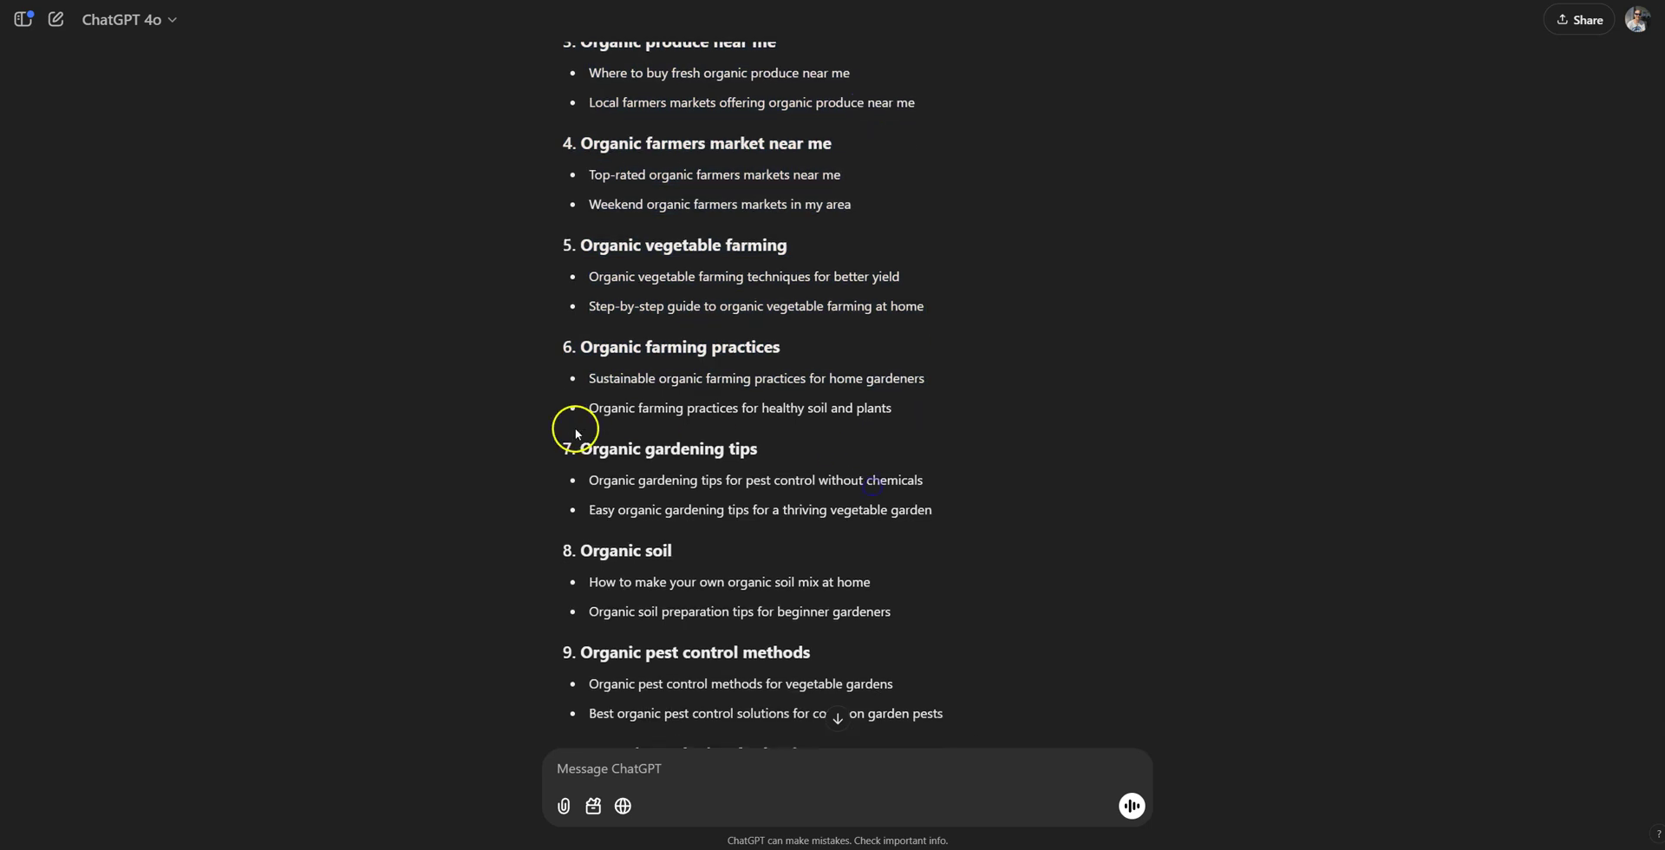
{"action": "left_click_drag", "start_coordinate": [908, 501], "coordinate": [572, 98]}
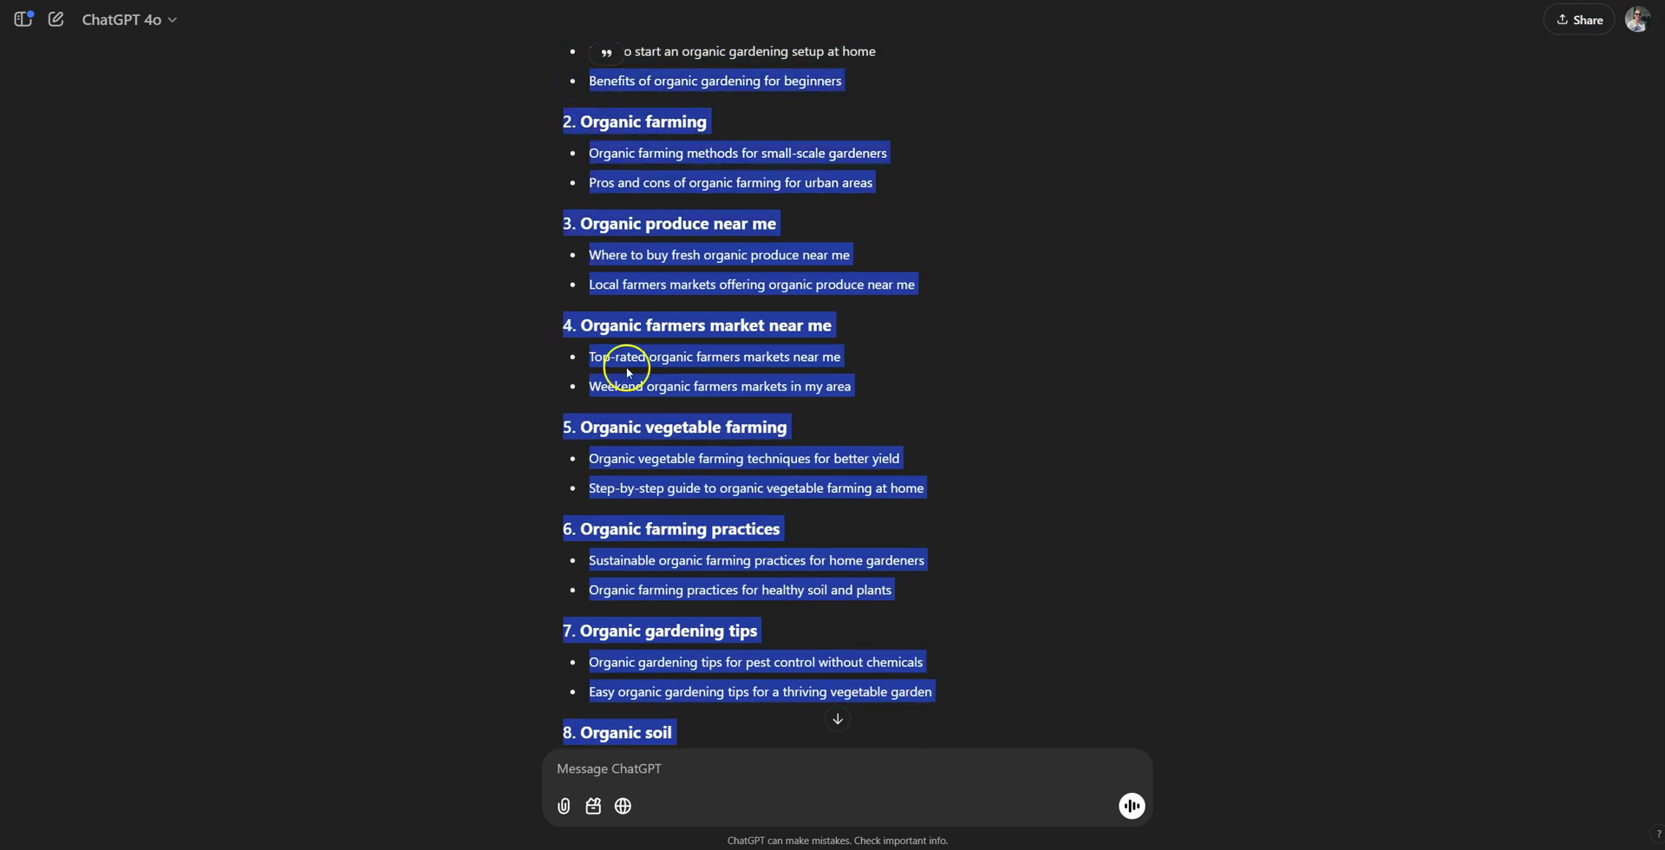
{"action": "left_click", "coordinate": [531, 359]}
{"action": "triple_click", "coordinate": [583, 356]}
{"action": "left_click", "coordinate": [892, 461]}
{"action": "scroll", "coordinate": [924, 452], "scroll_direction": "down", "scroll_amount": 4}
{"action": "scroll", "coordinate": [861, 725], "scroll_direction": "down", "scroll_amount": 2}
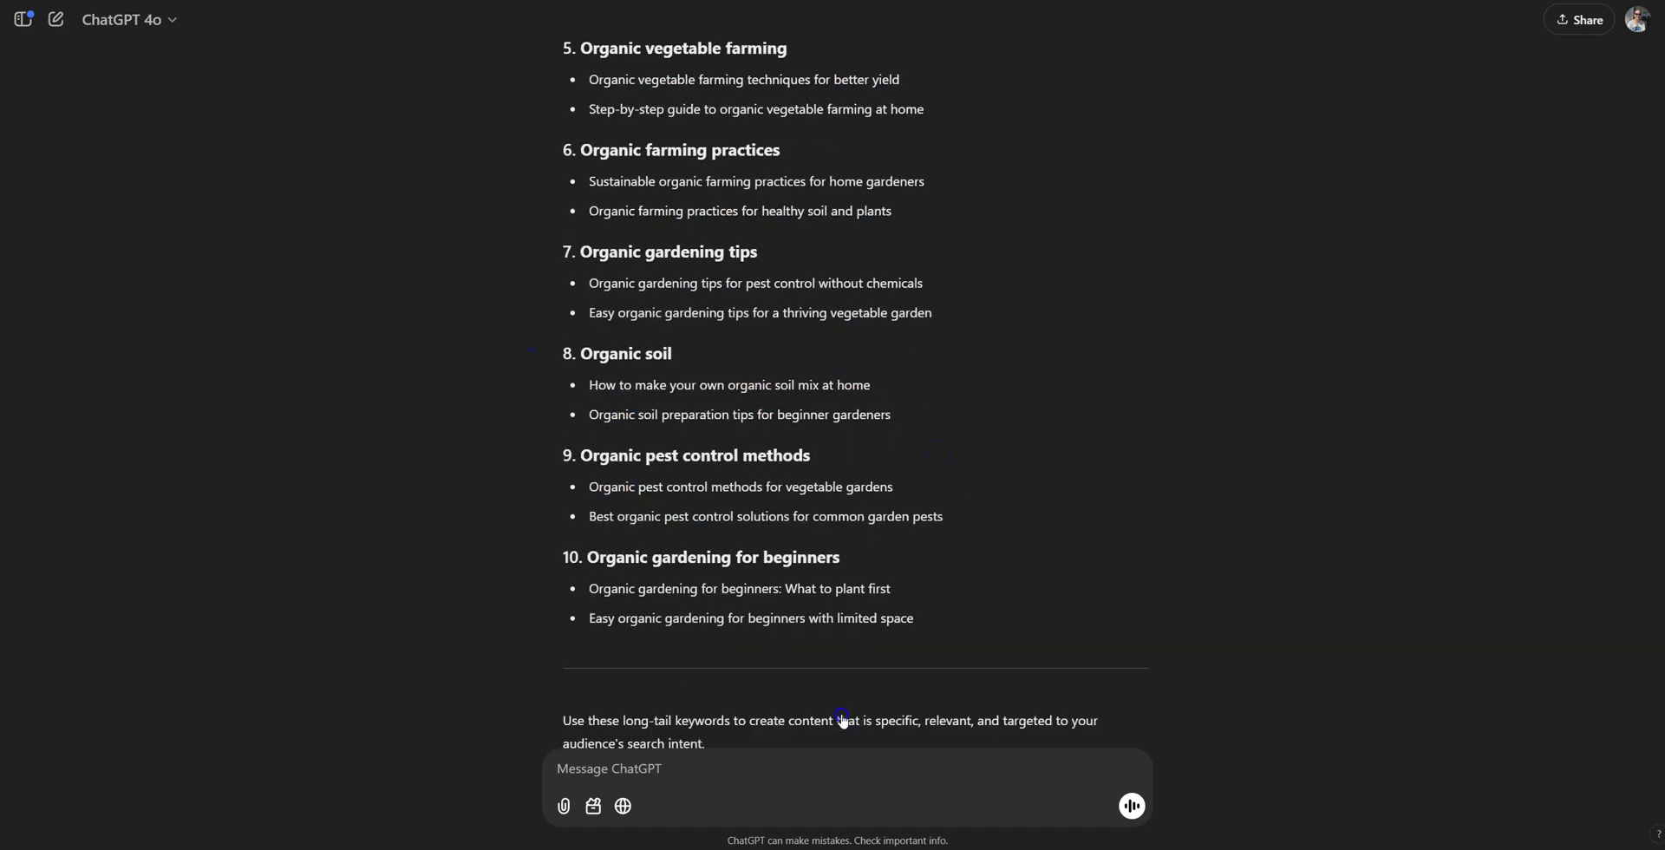